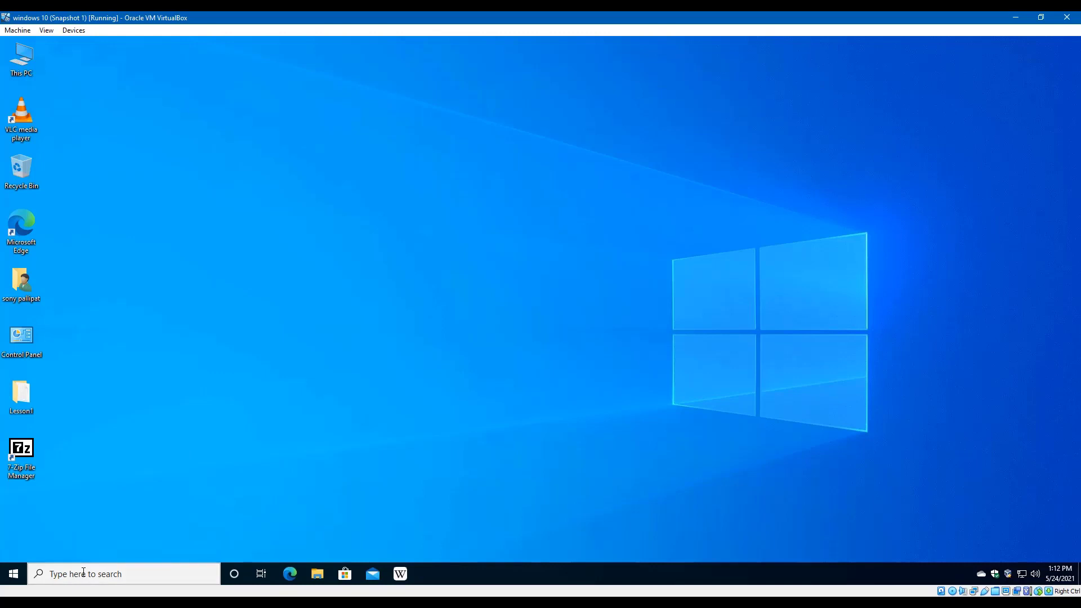
Find and launch Paint, maximize its window, and create a new blank picture.
{"action": "type", "text": "paint"}
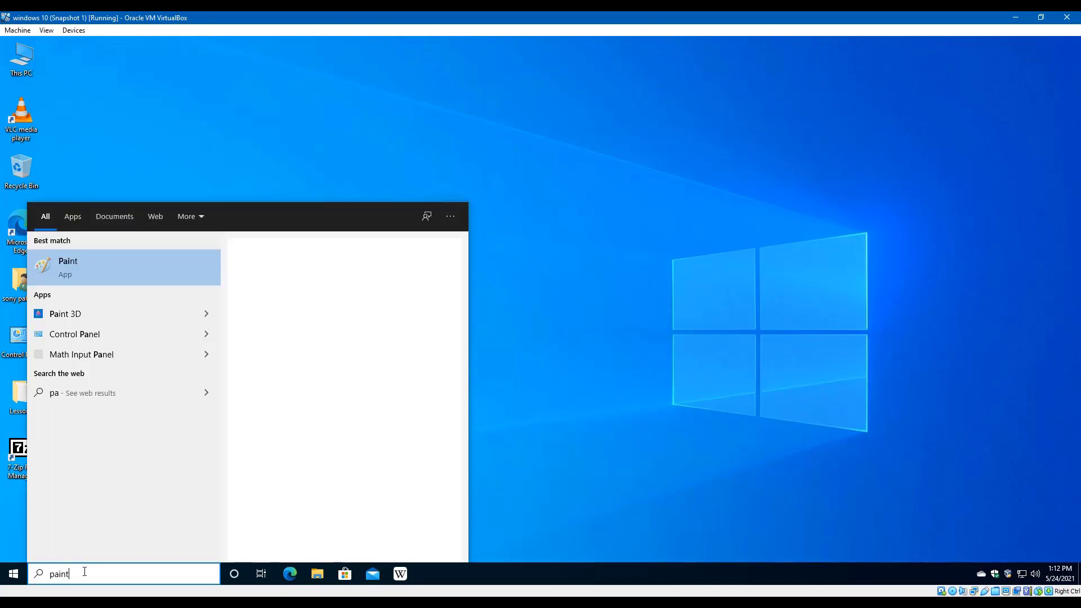
{"action": "left_click", "coordinate": [85, 266]}
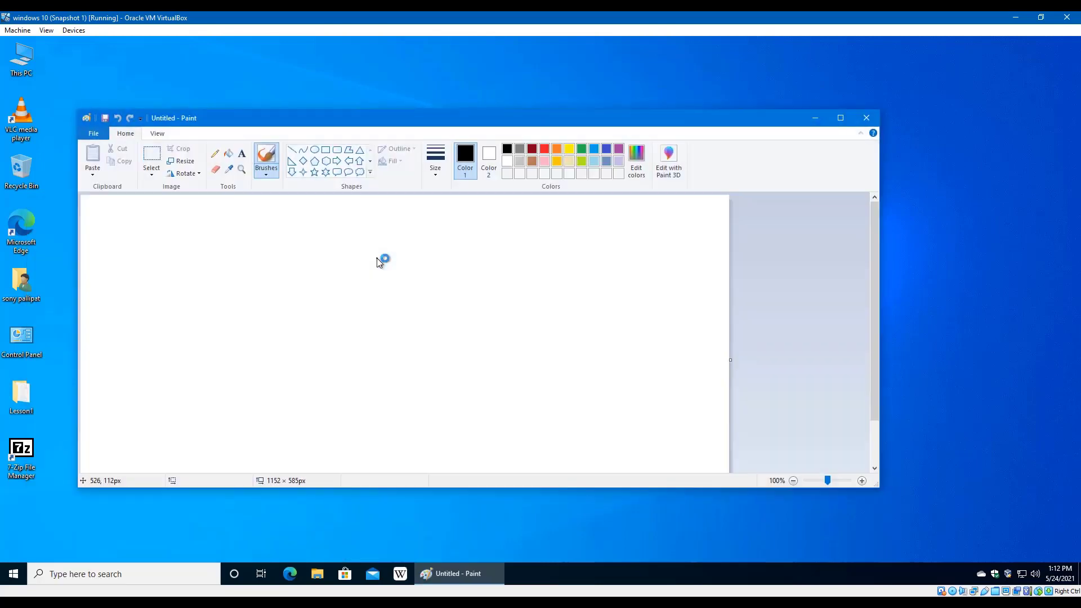
{"action": "left_click", "coordinate": [839, 123]}
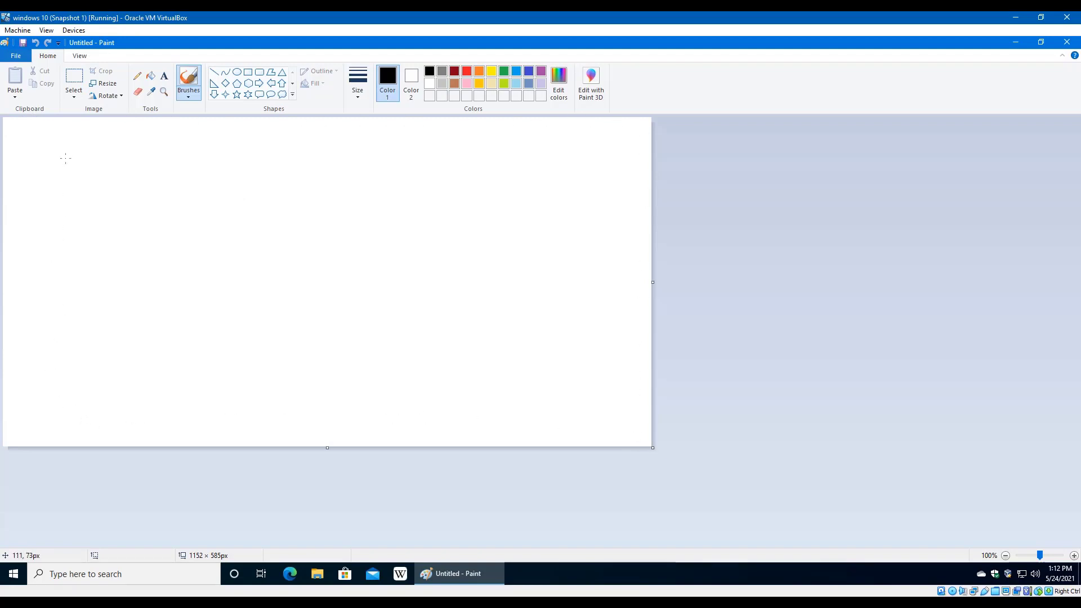
{"action": "left_click", "coordinate": [19, 57]}
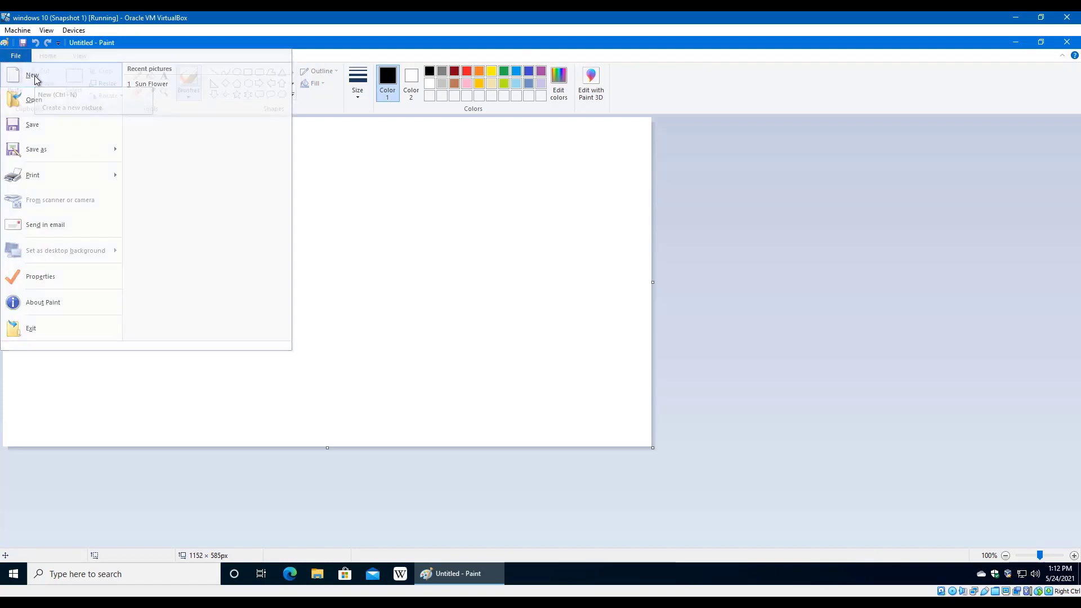
{"action": "left_click", "coordinate": [34, 76]}
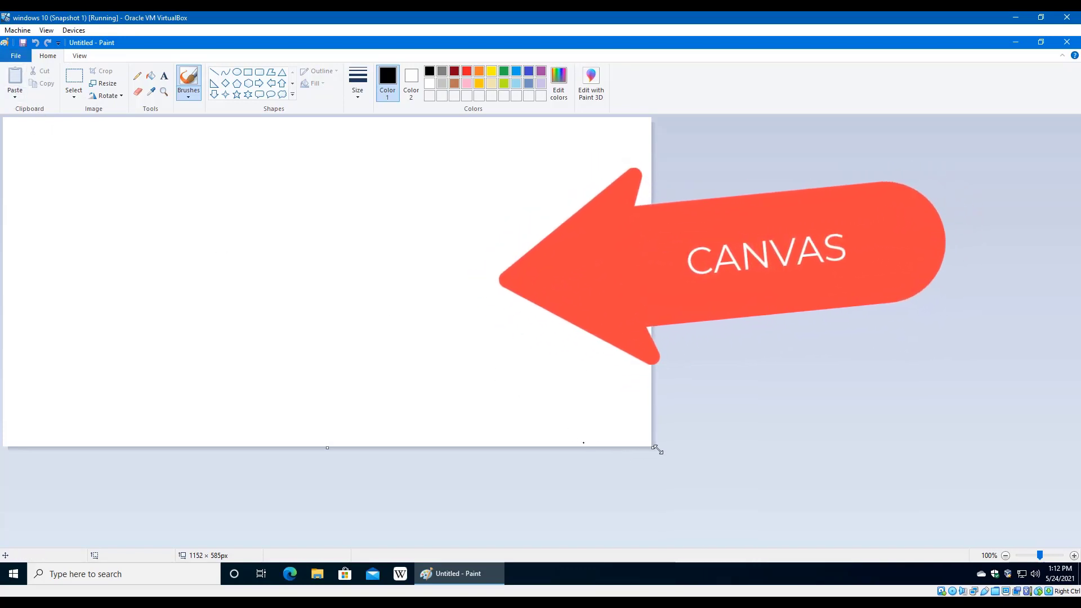
Resize the blank canvas by its corner and edge handles, making it narrower and taller overall.
{"action": "left_click_drag", "start_coordinate": [653, 448], "coordinate": [665, 495]}
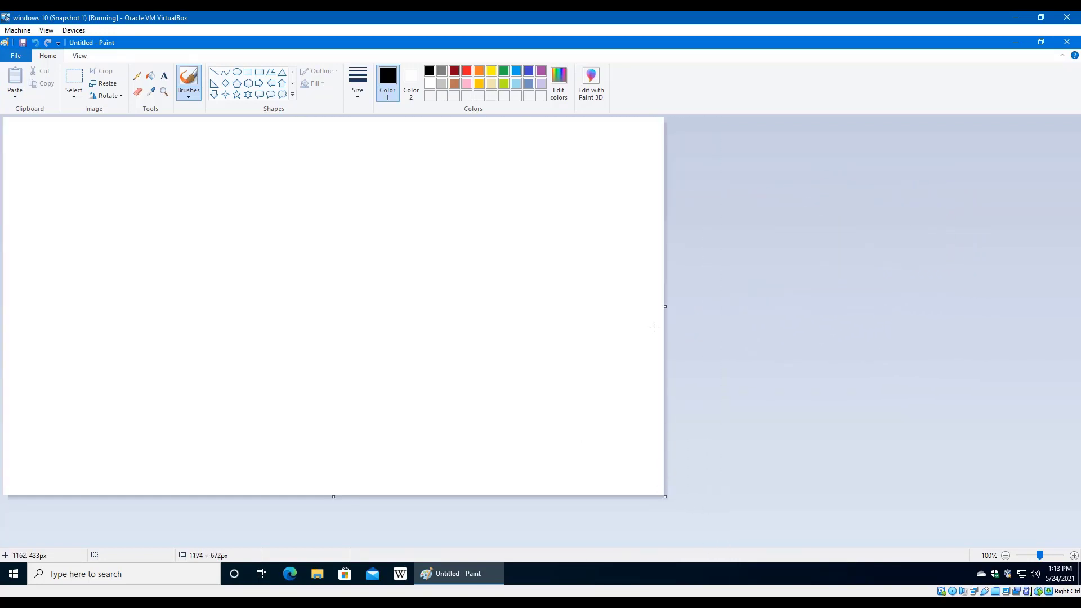
{"action": "left_click_drag", "start_coordinate": [666, 306], "coordinate": [569, 306]}
{"action": "mouse_move", "coordinate": [287, 498]}
{"action": "left_mouse_down"}
{"action": "mouse_move", "coordinate": [297, 518]}
{"action": "mouse_move", "coordinate": [290, 426]}
{"action": "mouse_move", "coordinate": [302, 512]}
{"action": "left_mouse_up"}
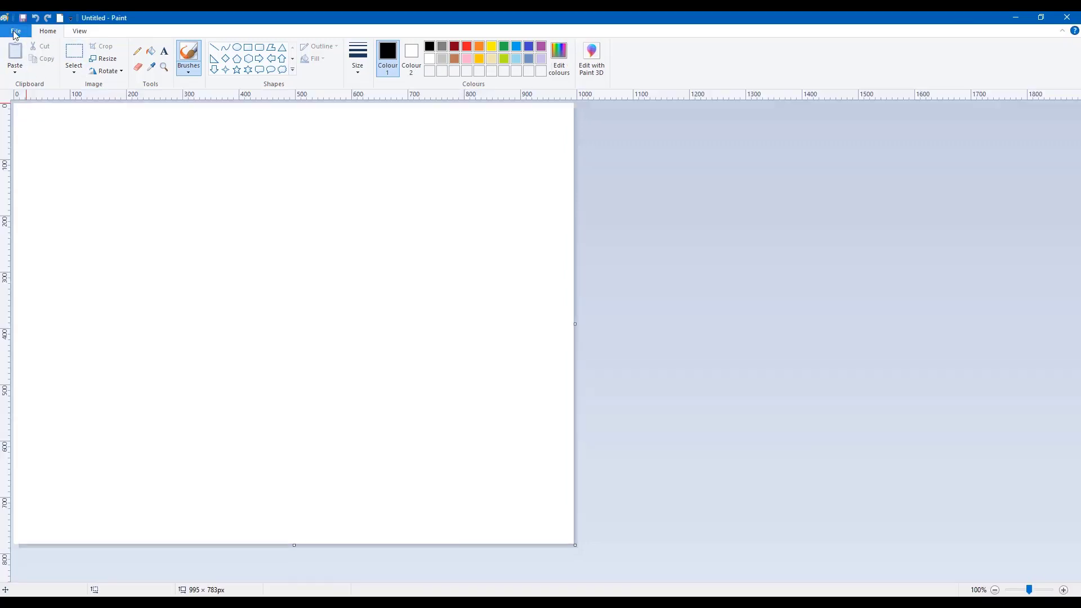
Open dog.png from the Downloads folder and extend its canvas.
{"action": "left_click", "coordinate": [16, 30]}
{"action": "left_click", "coordinate": [23, 73]}
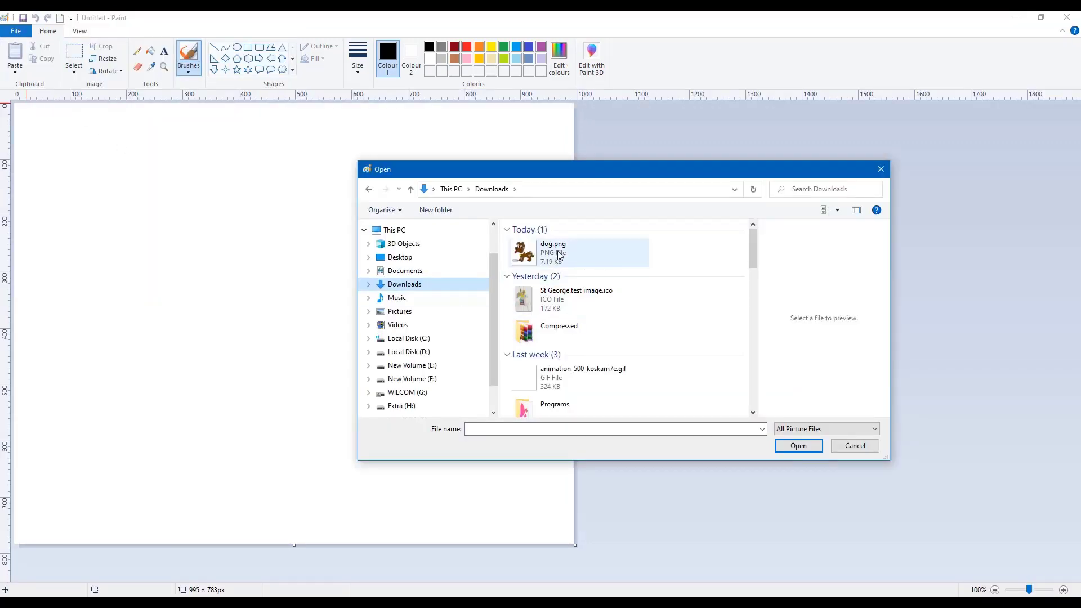
{"action": "left_click", "coordinate": [559, 254]}
{"action": "left_click", "coordinate": [787, 446]}
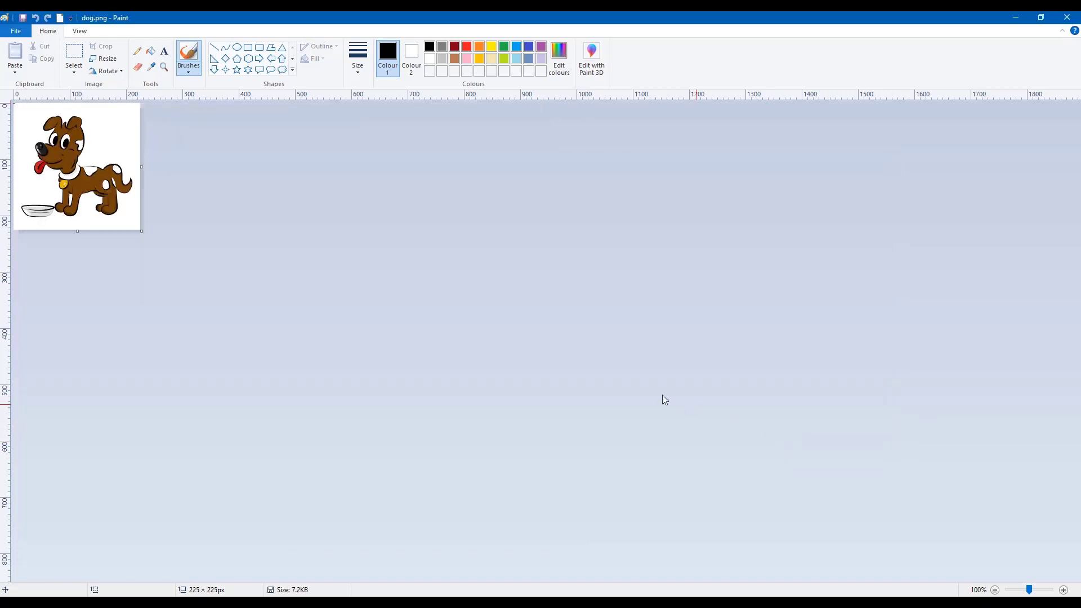
{"action": "left_click_drag", "start_coordinate": [136, 229], "coordinate": [491, 548]}
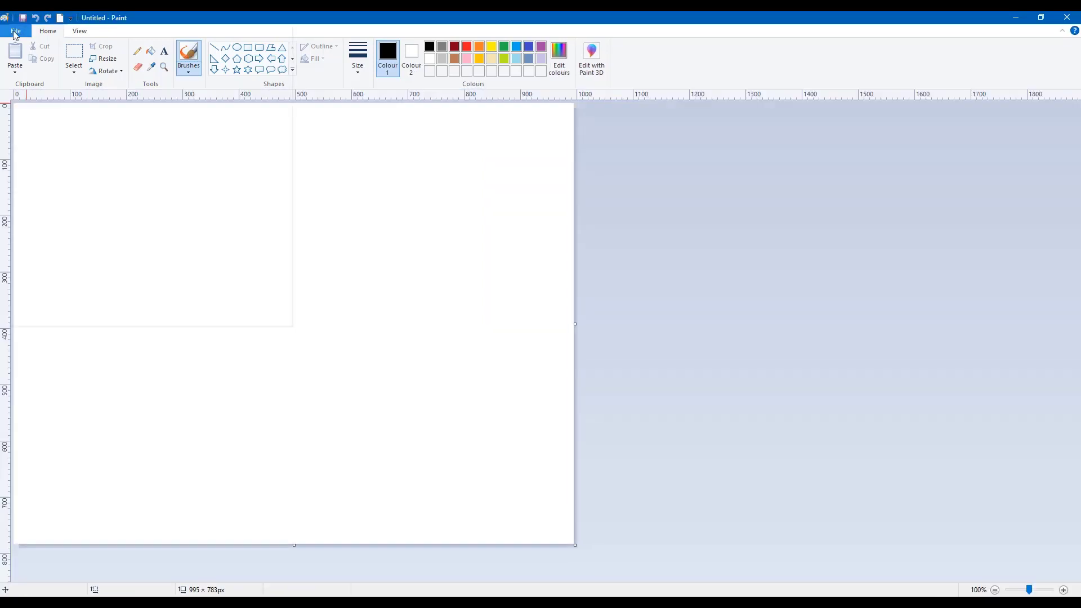
Open the dog.png picture from Downloads and enlarge the canvas to about 846 × 789 px.
{"action": "left_click", "coordinate": [14, 32]}
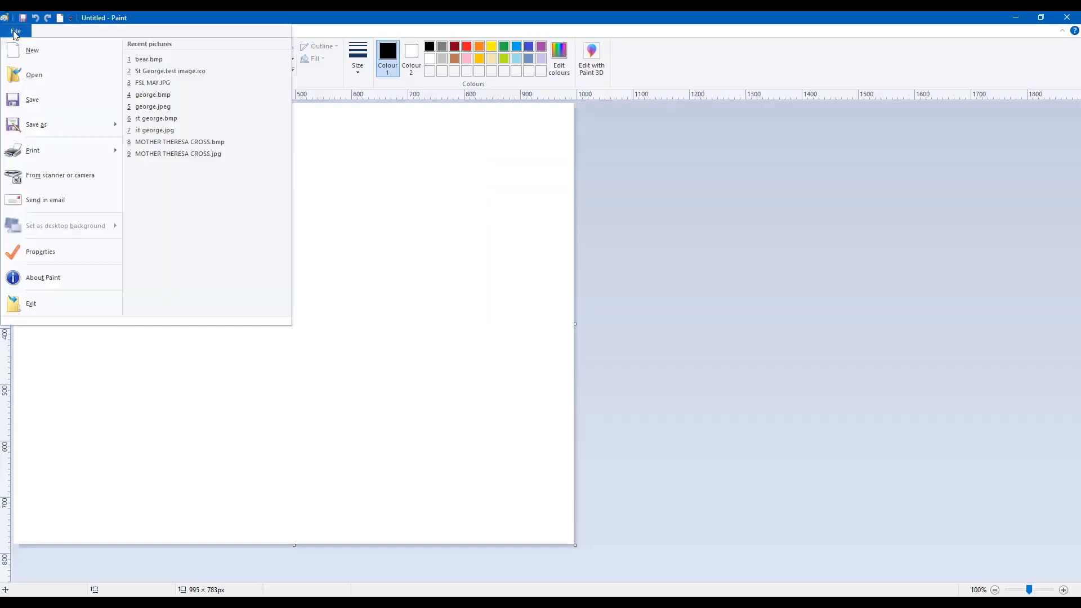
{"action": "left_click", "coordinate": [24, 72]}
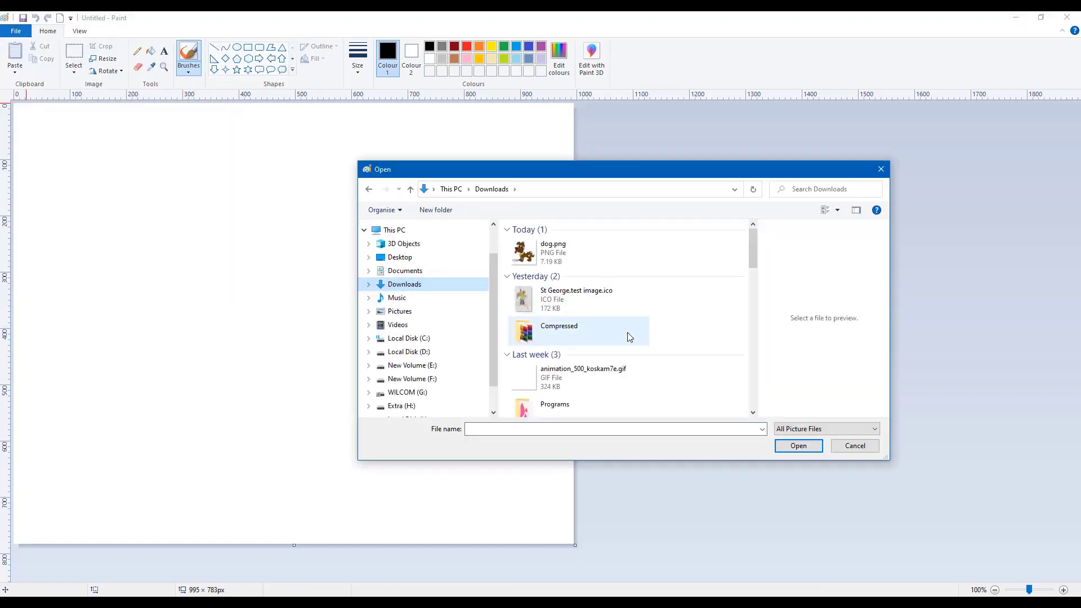
{"action": "left_click", "coordinate": [559, 254]}
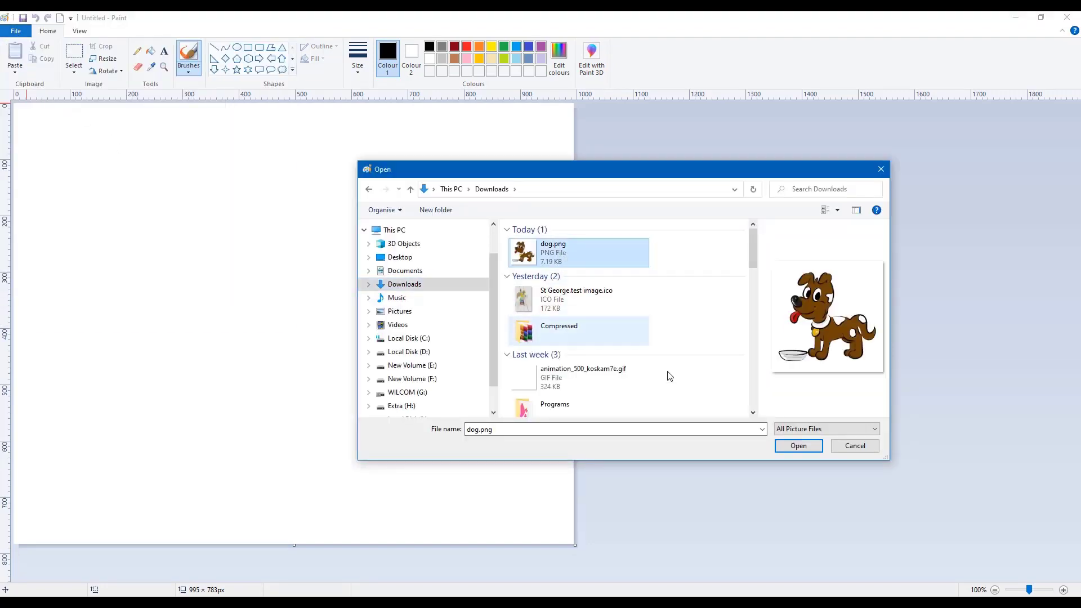
{"action": "left_click", "coordinate": [791, 446]}
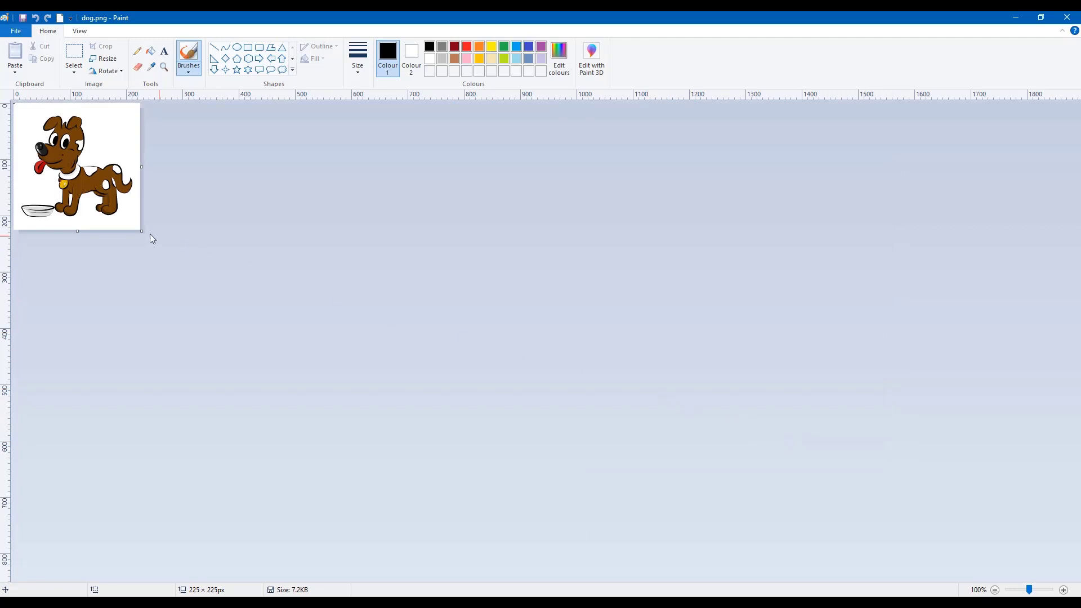
{"action": "left_click_drag", "start_coordinate": [140, 229], "coordinate": [490, 549]}
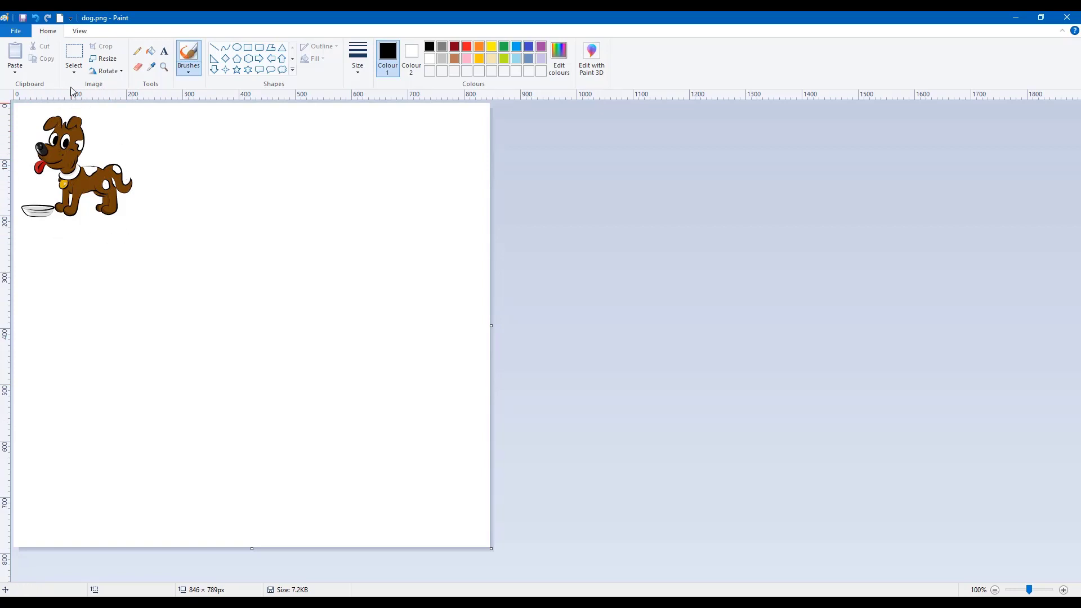
Select the dog and its bowl with a rectangular selection and move them diagonally down and right.
{"action": "left_click", "coordinate": [72, 70]}
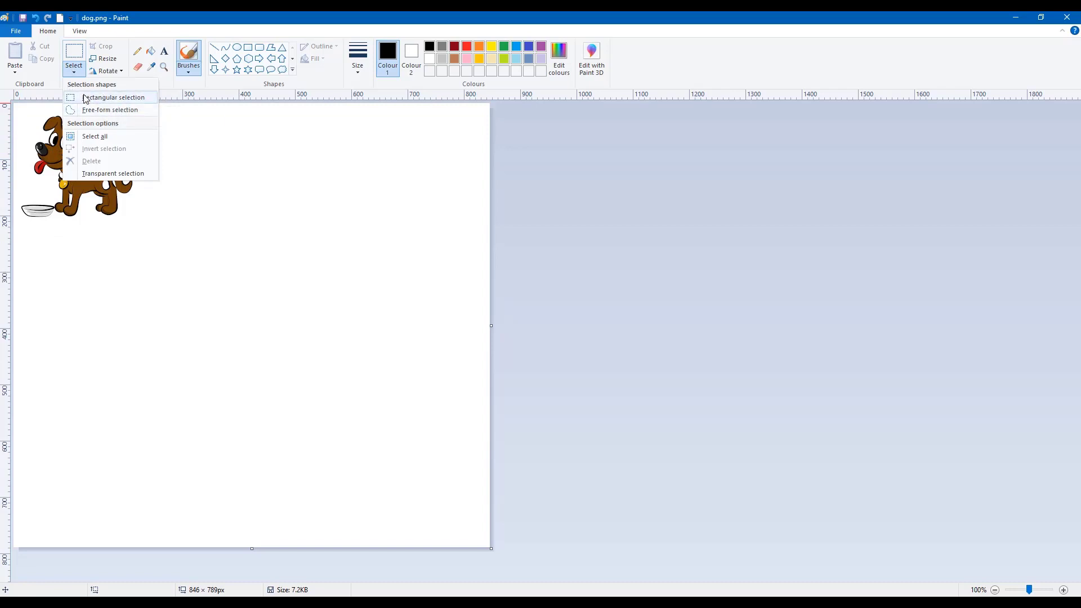
{"action": "left_click", "coordinate": [105, 98]}
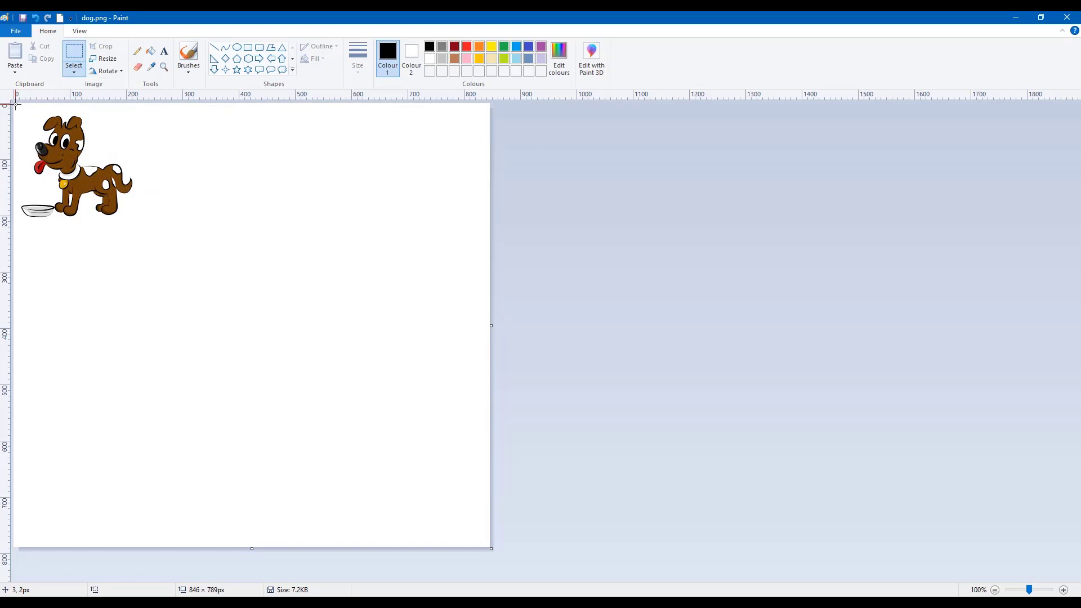
{"action": "left_click_drag", "start_coordinate": [16, 105], "coordinate": [164, 241]}
{"action": "left_click_drag", "start_coordinate": [91, 184], "coordinate": [150, 231]}
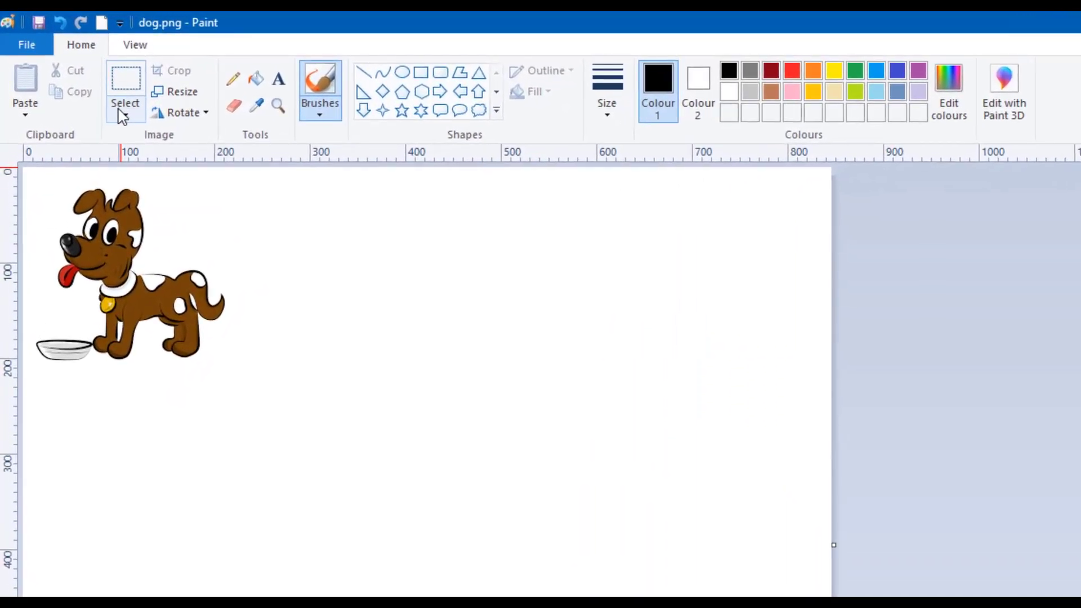
Make a rectangular selection about 264 × 244 px around the dog and its bowl.
{"action": "left_click", "coordinate": [122, 116]}
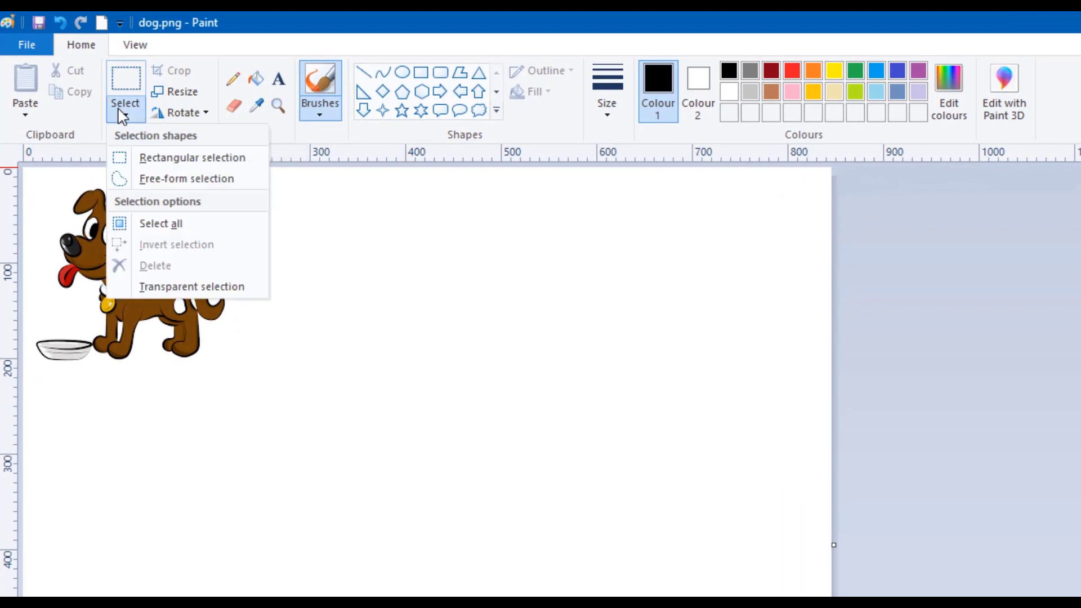
{"action": "left_click", "coordinate": [145, 158]}
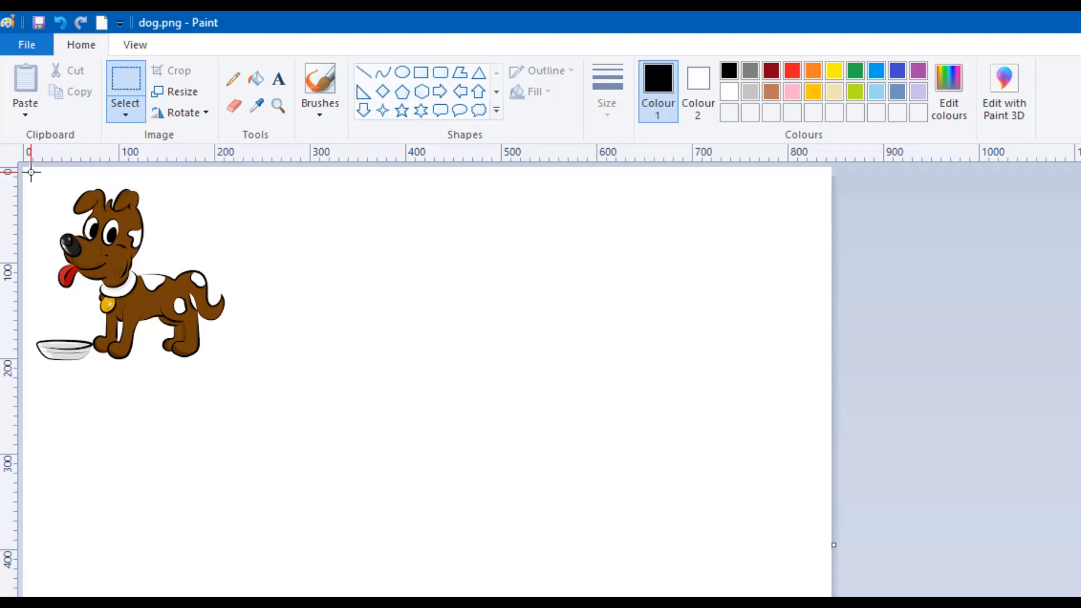
{"action": "left_click_drag", "start_coordinate": [26, 169], "coordinate": [279, 402]}
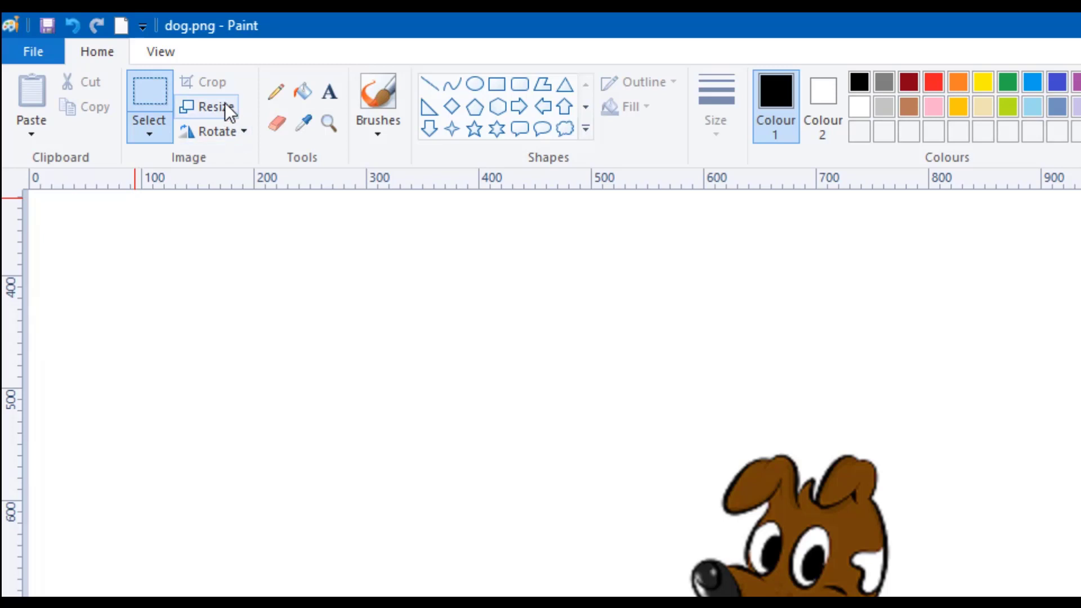
Try skewing the picture by 30 degrees, with the resize units set to pixels.
{"action": "left_click", "coordinate": [224, 106]}
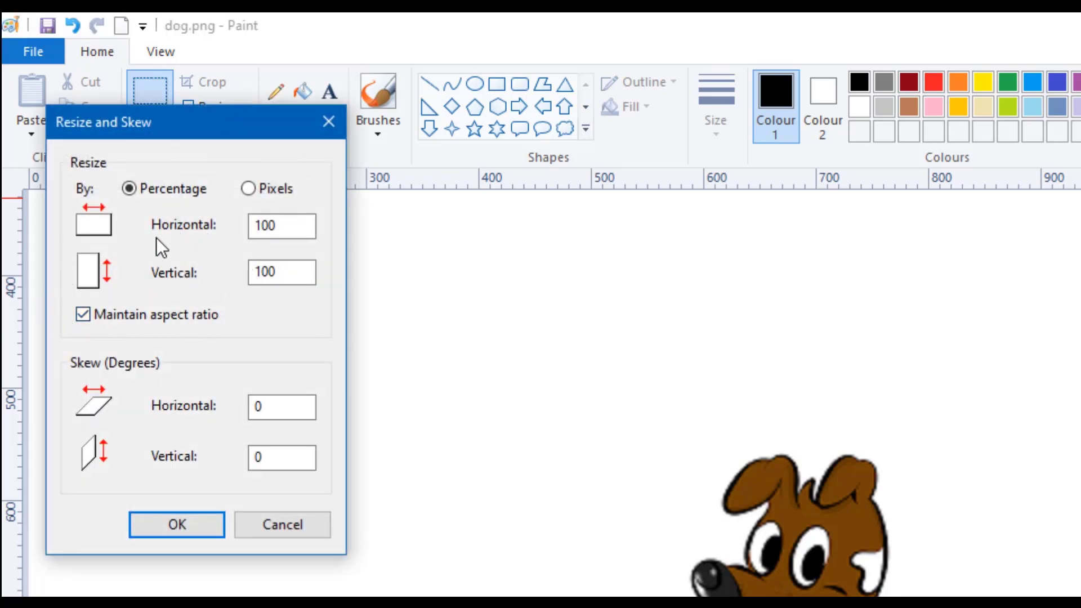
{"action": "left_click", "coordinate": [252, 189]}
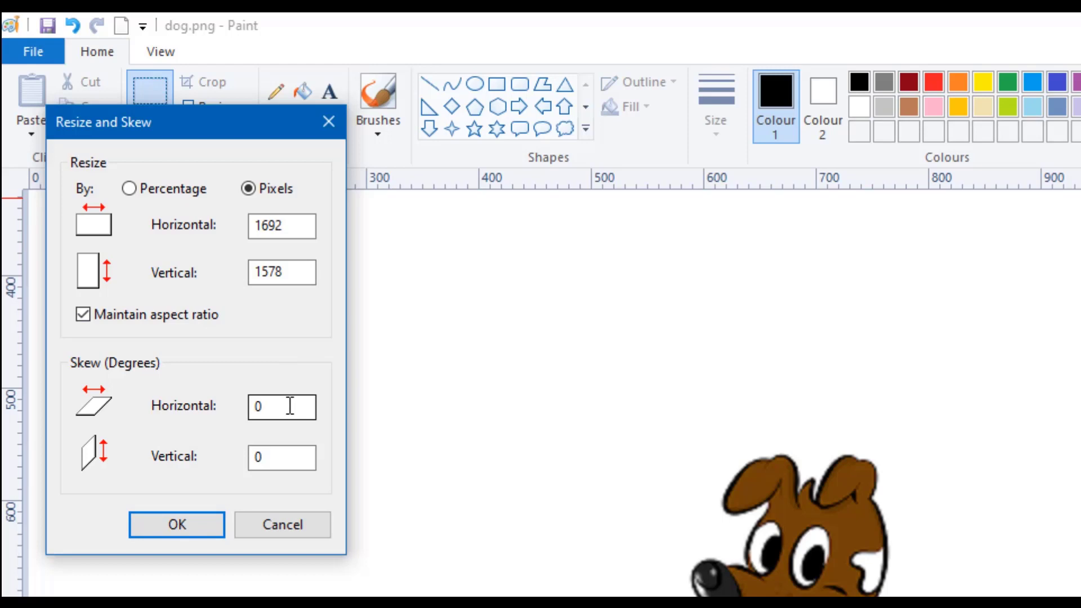
{"action": "key", "text": "shift+Home"}
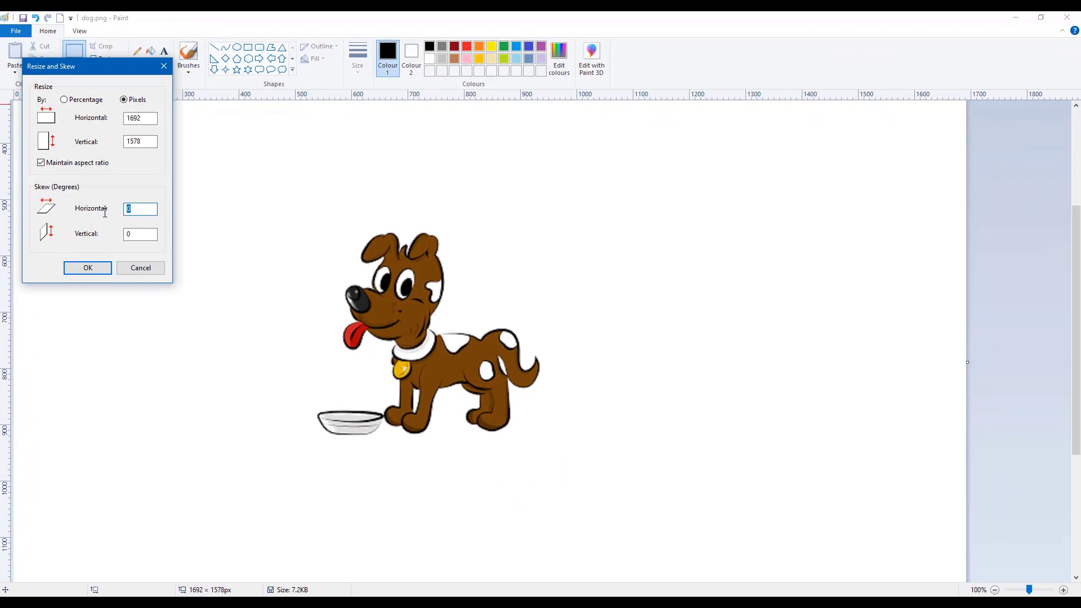
{"action": "key", "text": "Tab"}
{"action": "type", "text": "30"}
{"action": "left_click", "coordinate": [89, 268]}
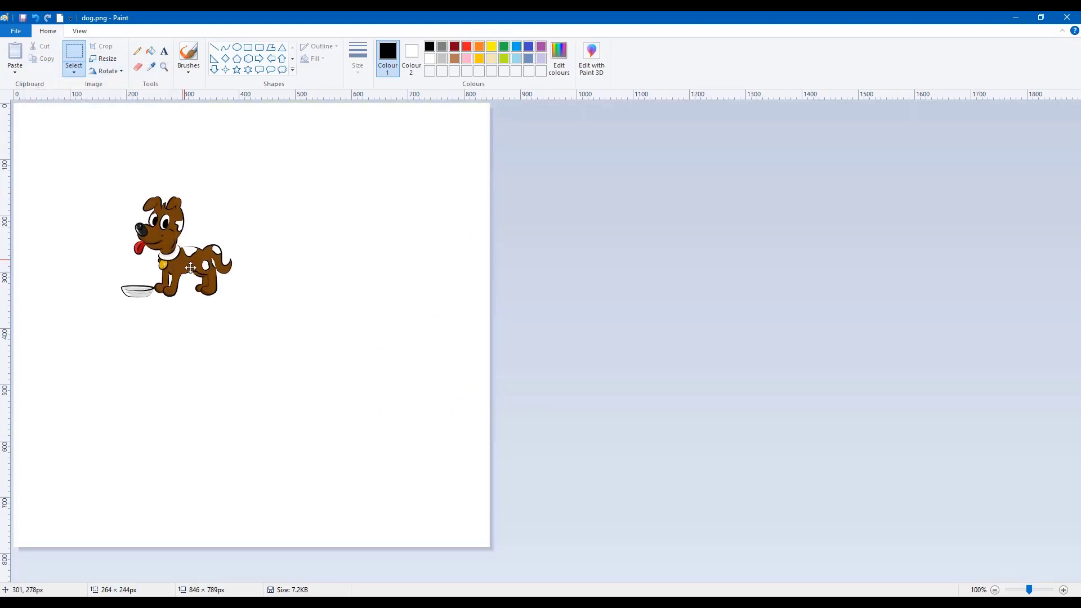
Move the selected dog and bowl closer to the middle of the canvas.
{"action": "left_click_drag", "start_coordinate": [191, 268], "coordinate": [228, 324]}
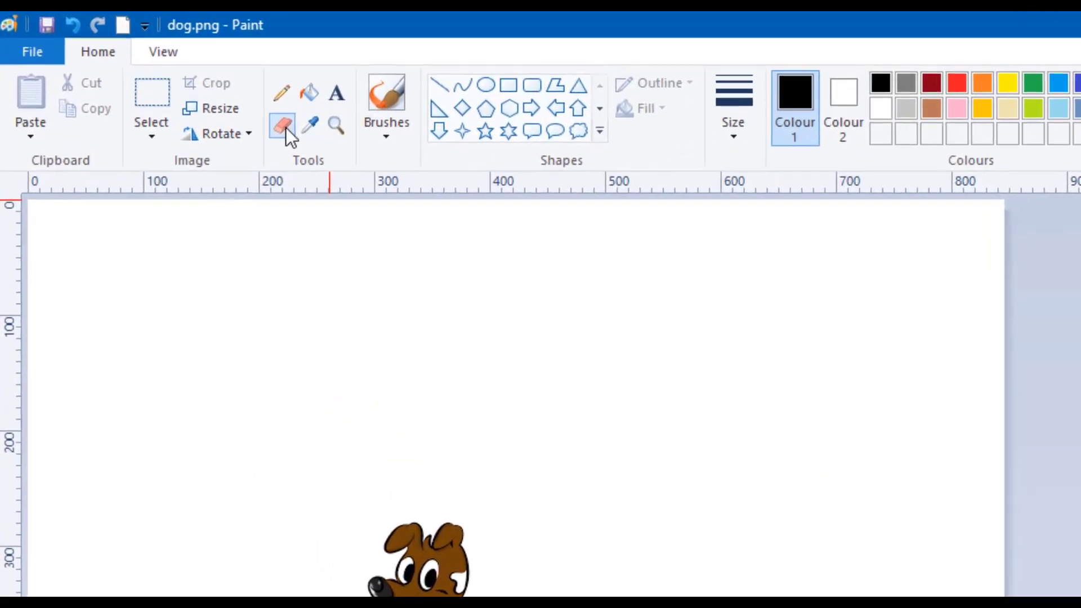
Erase the food bowl in front of the dog with the Eraser and undo the erasure.
{"action": "left_click", "coordinate": [283, 126]}
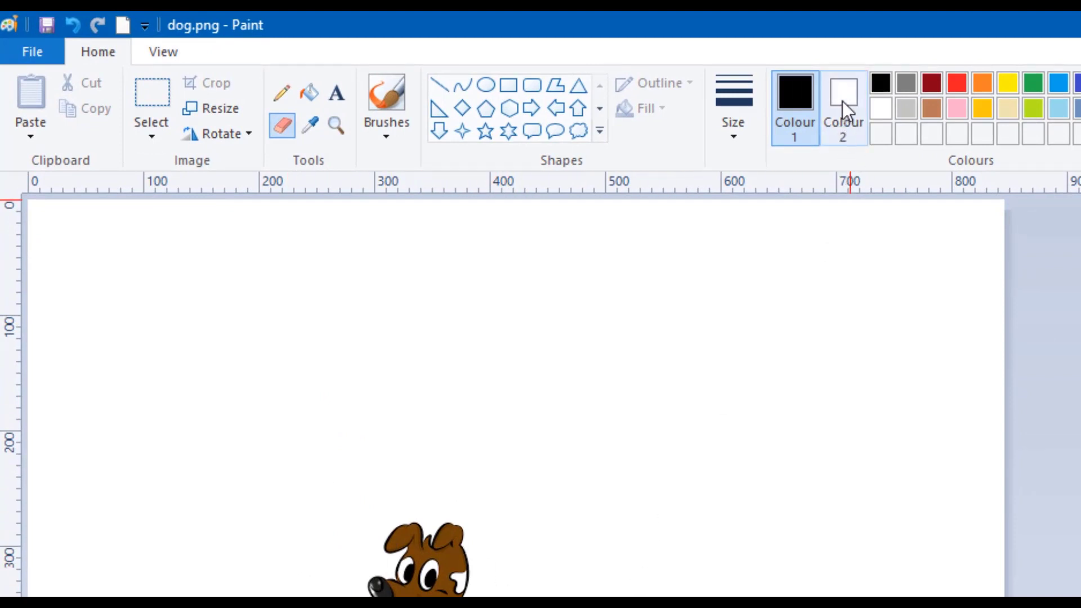
{"action": "mouse_move", "coordinate": [290, 376]}
{"action": "left_mouse_down"}
{"action": "mouse_move", "coordinate": [322, 395]}
{"action": "mouse_move", "coordinate": [300, 386]}
{"action": "mouse_move", "coordinate": [315, 382]}
{"action": "mouse_move", "coordinate": [306, 371]}
{"action": "mouse_move", "coordinate": [340, 392]}
{"action": "mouse_move", "coordinate": [351, 372]}
{"action": "left_mouse_up"}
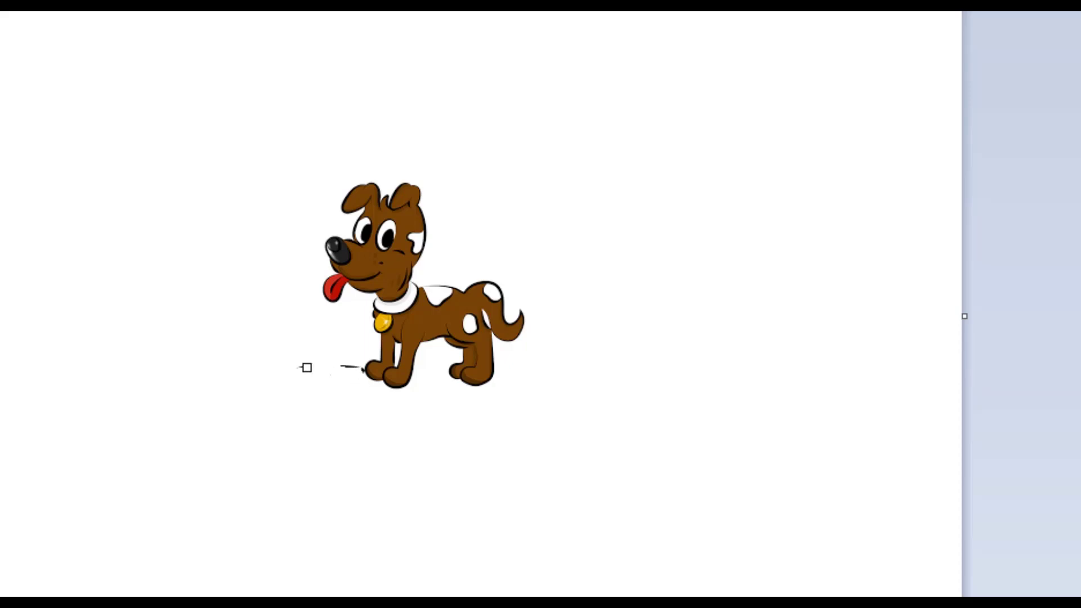
{"action": "left_click_drag", "start_coordinate": [307, 367], "coordinate": [357, 374]}
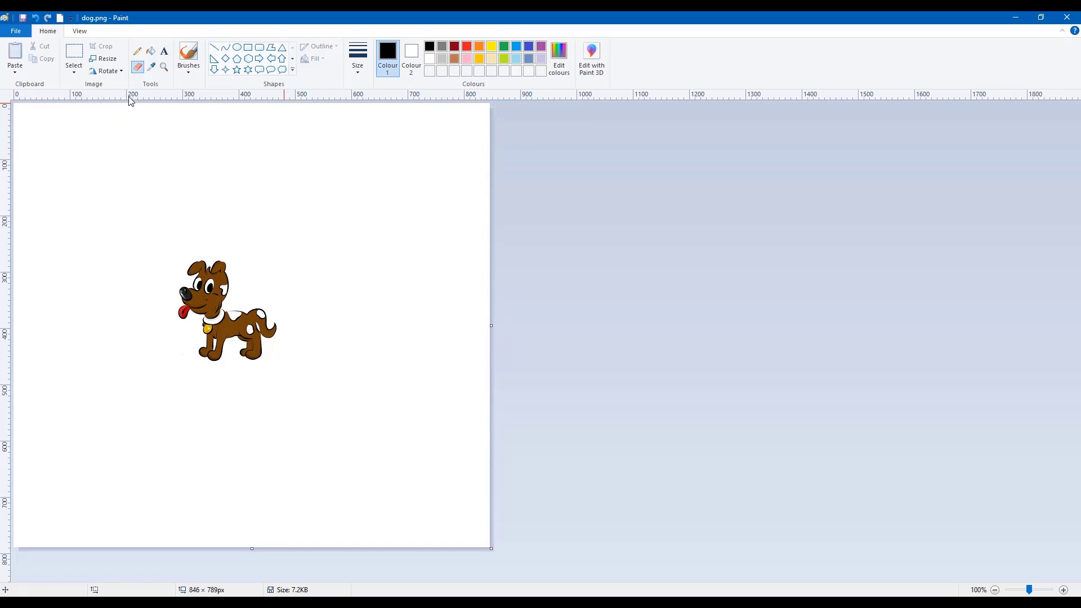
{"action": "key", "text": "ctrl+z"}
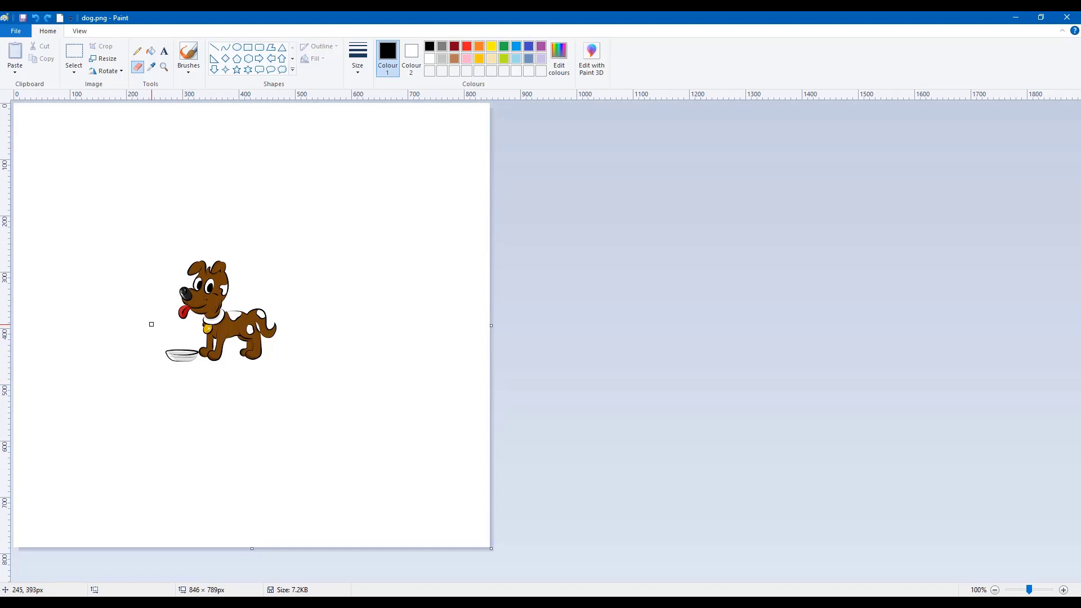
Outline the food bowl with a free-form selection and move it above the dog.
{"action": "key", "text": "ctrl+a"}
{"action": "key", "text": "Escape"}
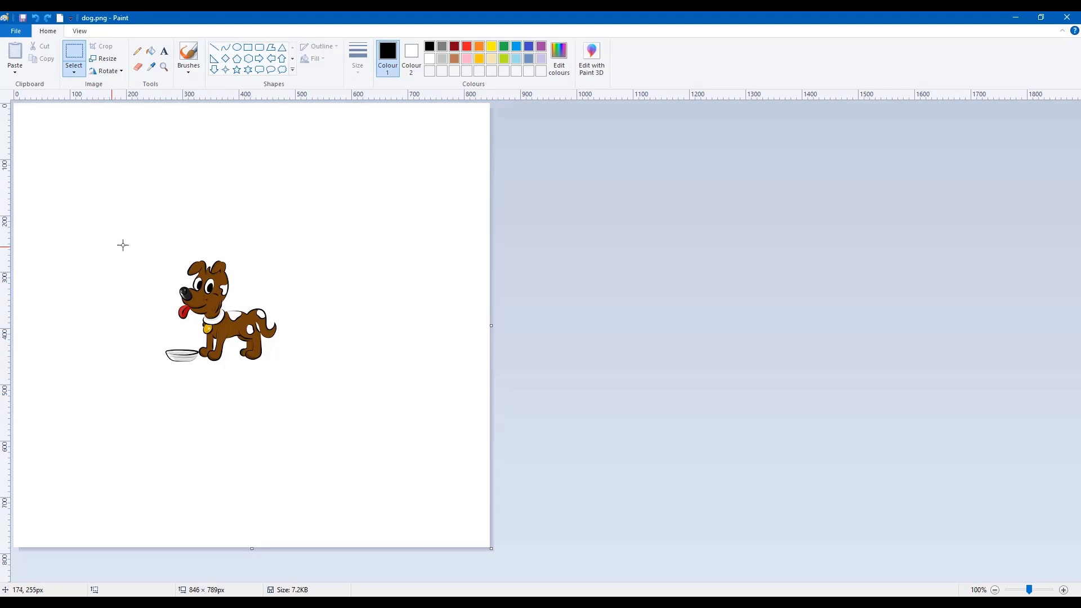
{"action": "left_click", "coordinate": [74, 71]}
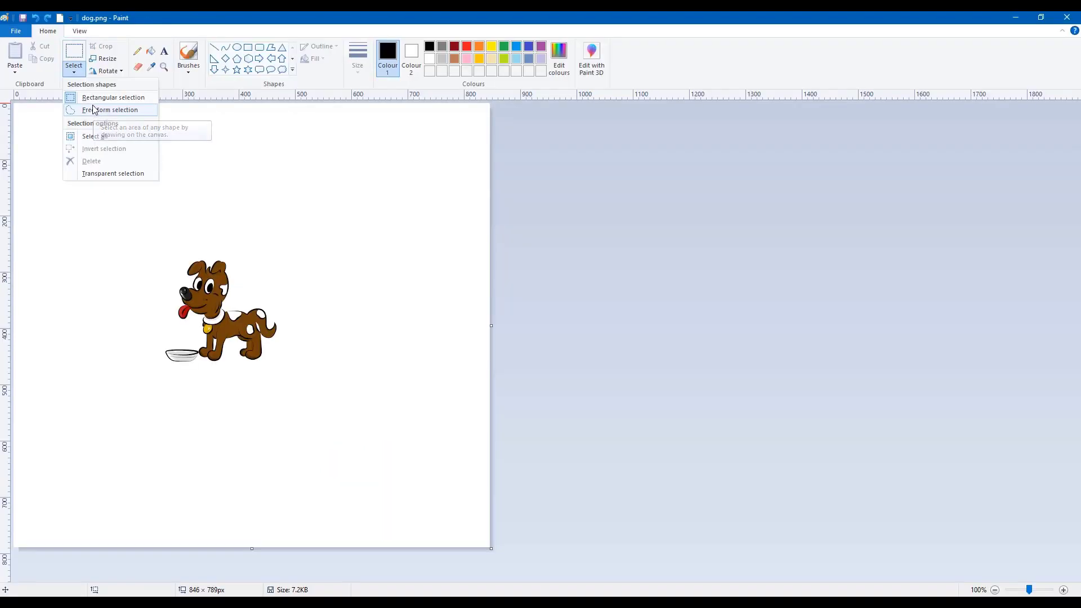
{"action": "left_click", "coordinate": [102, 111]}
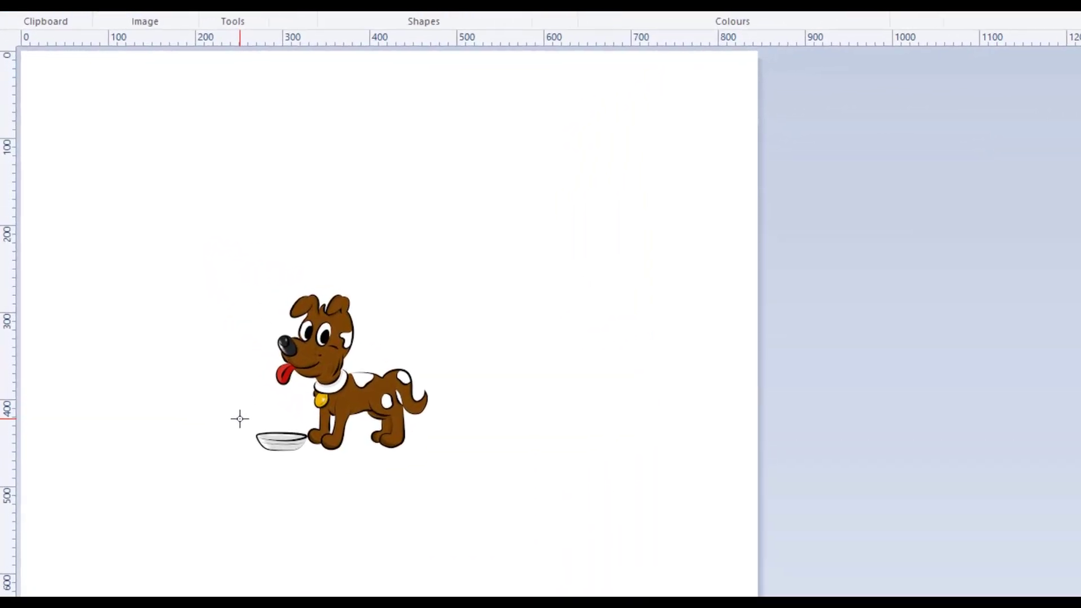
{"action": "mouse_move", "coordinate": [240, 419]}
{"action": "left_mouse_down"}
{"action": "mouse_move", "coordinate": [303, 422]}
{"action": "mouse_move", "coordinate": [308, 441]}
{"action": "mouse_move", "coordinate": [289, 470]}
{"action": "mouse_move", "coordinate": [241, 468]}
{"action": "mouse_move", "coordinate": [242, 421]}
{"action": "mouse_move", "coordinate": [268, 446]}
{"action": "mouse_move", "coordinate": [269, 495]}
{"action": "mouse_move", "coordinate": [386, 553]}
{"action": "mouse_move", "coordinate": [499, 496]}
{"action": "mouse_move", "coordinate": [505, 405]}
{"action": "mouse_move", "coordinate": [438, 313]}
{"action": "mouse_move", "coordinate": [414, 254]}
{"action": "mouse_move", "coordinate": [390, 224]}
{"action": "mouse_move", "coordinate": [384, 247]}
{"action": "left_mouse_up"}
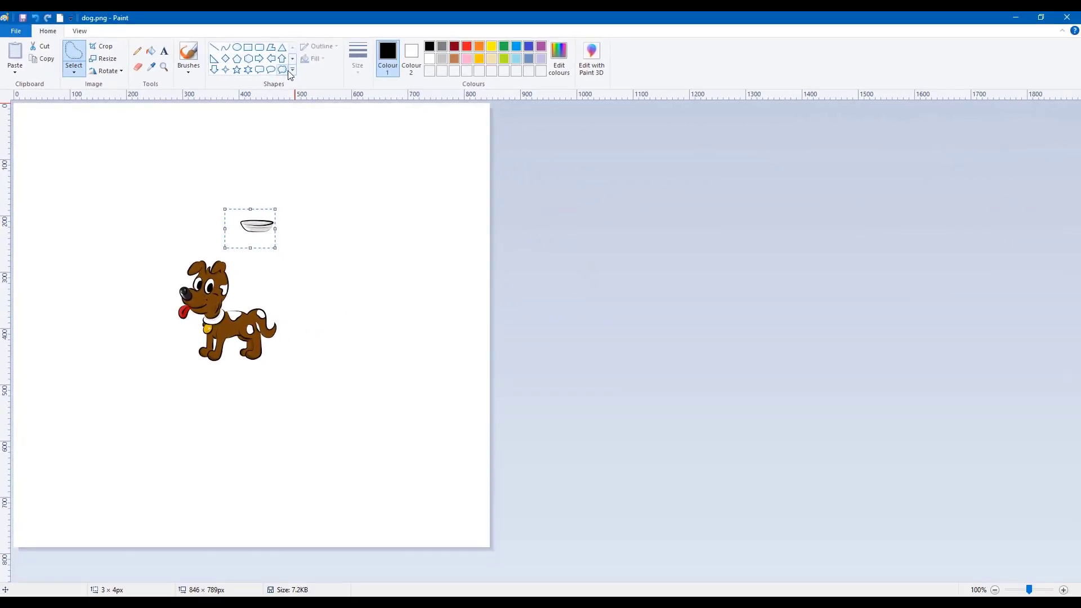
Draw a cloud callout about 161 × 124 px around the food bowl, with its tail ending at the dog's head.
{"action": "left_click", "coordinate": [292, 70]}
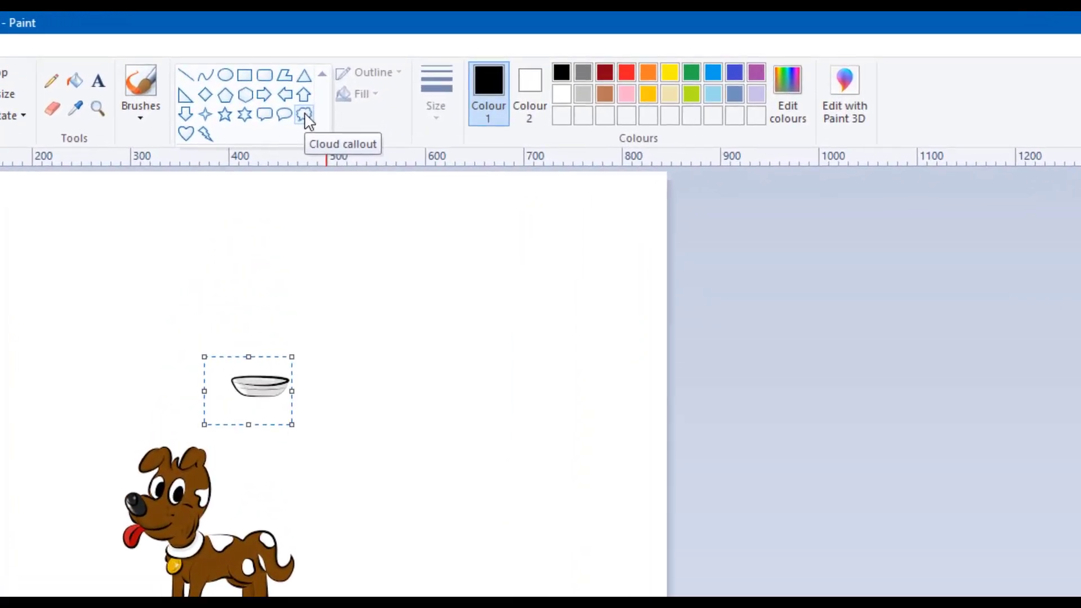
{"action": "left_click", "coordinate": [307, 118]}
{"action": "left_click_drag", "start_coordinate": [173, 329], "coordinate": [332, 451]}
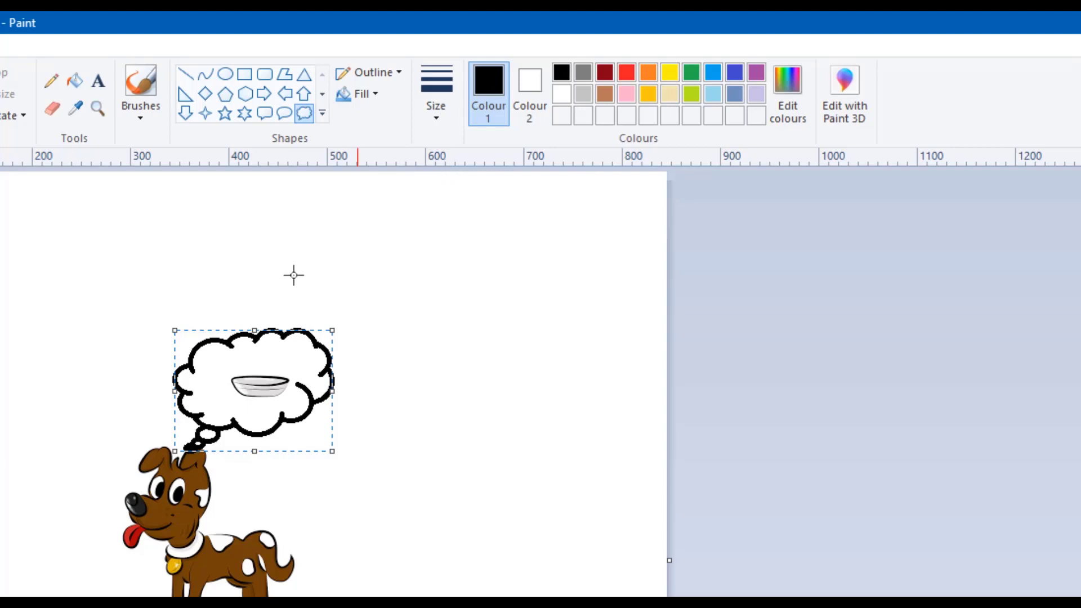
{"action": "left_click", "coordinate": [16, 72]}
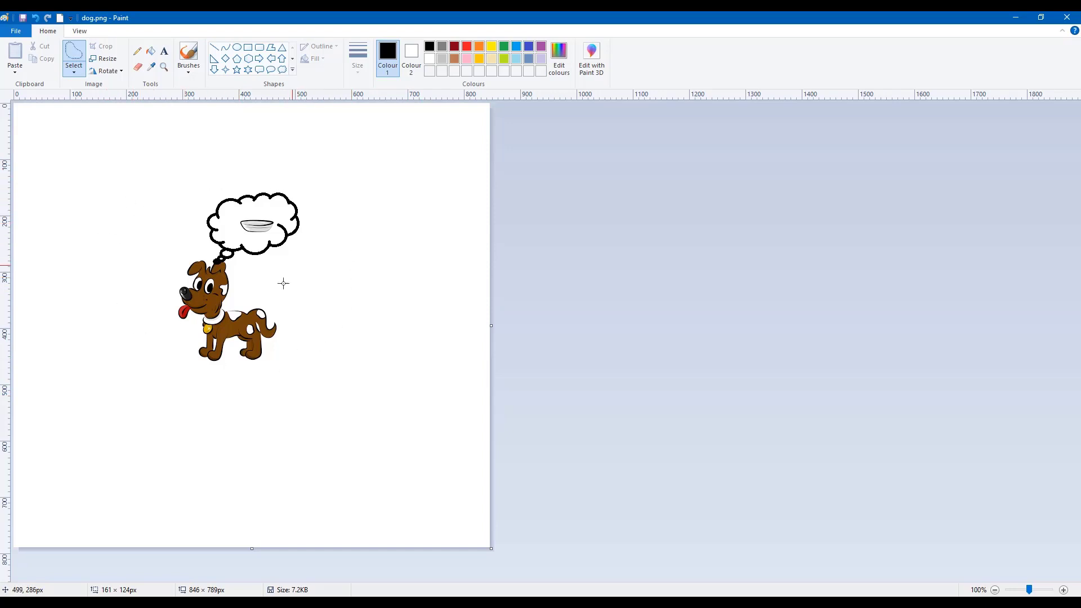
Crop the picture to a rectangular selection of about 503 × 467 px around the dog and its thought cloud.
{"action": "left_click", "coordinate": [71, 71]}
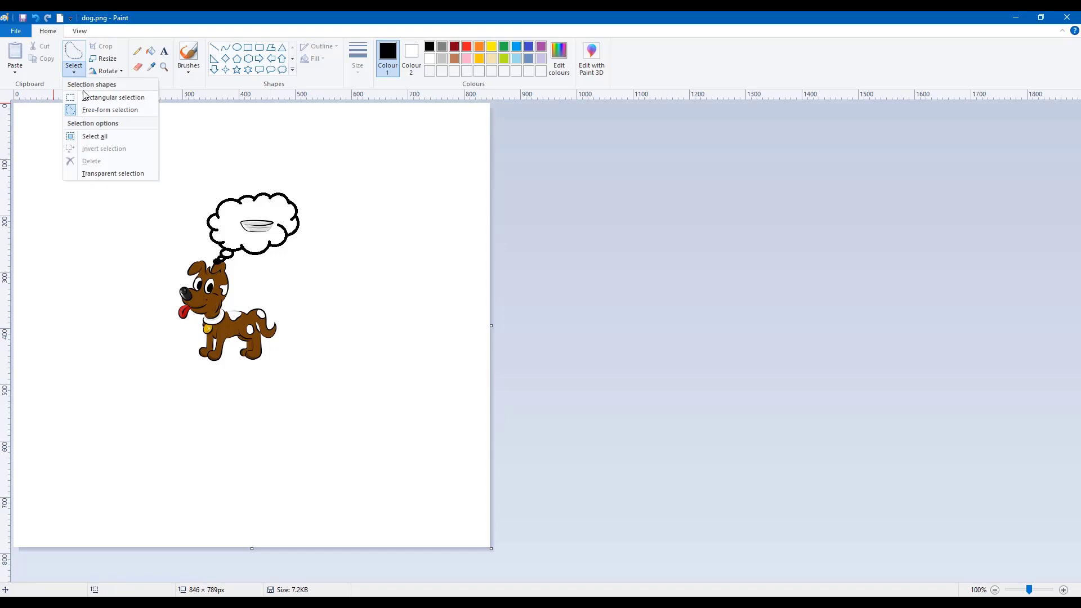
{"action": "left_click", "coordinate": [104, 97]}
{"action": "left_click_drag", "start_coordinate": [82, 160], "coordinate": [367, 423]}
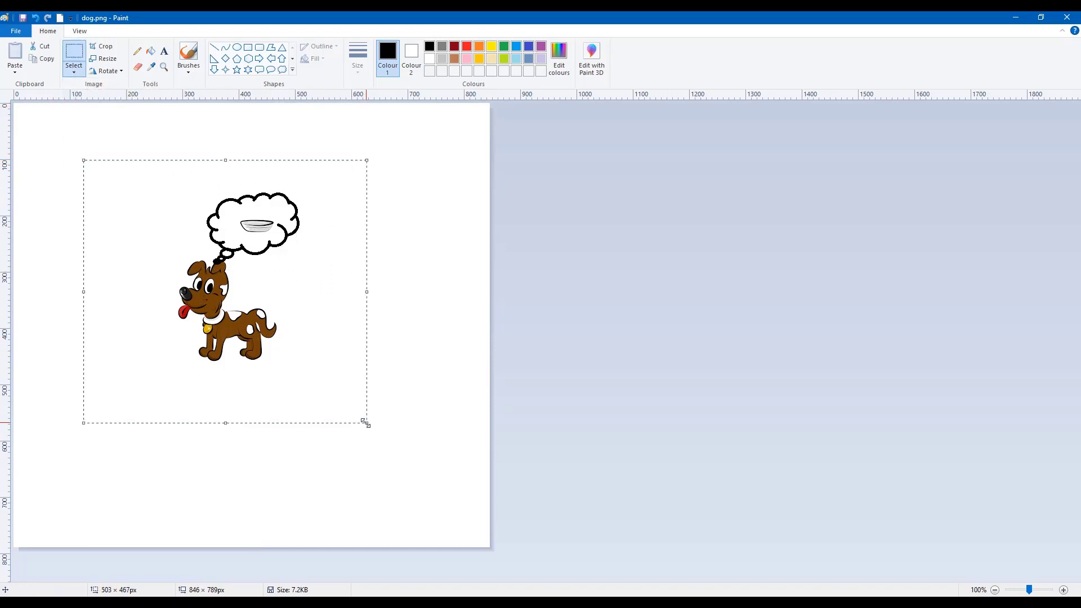
{"action": "left_click", "coordinate": [101, 48]}
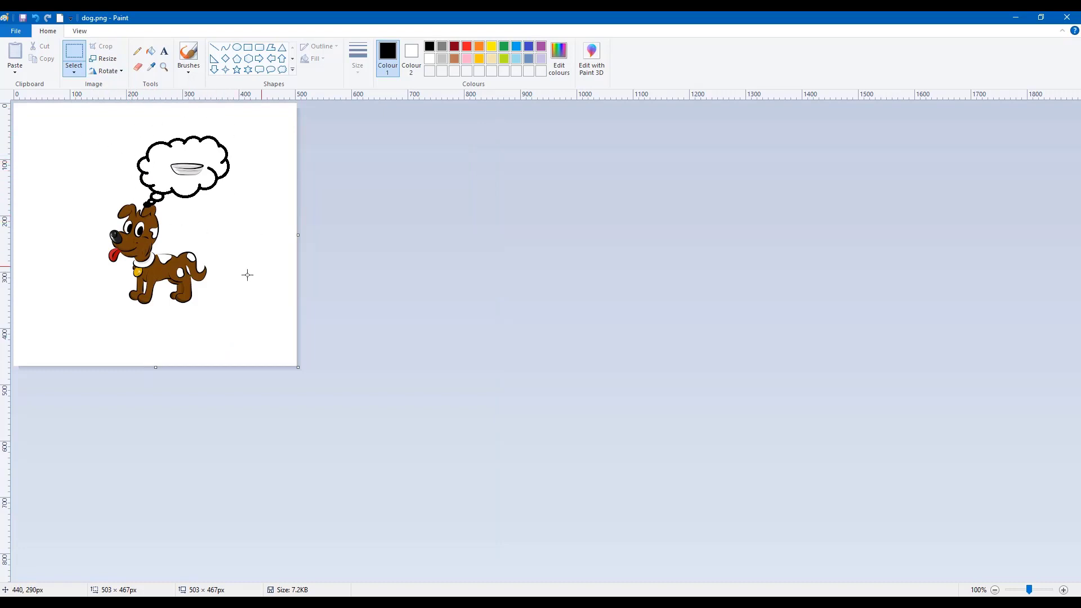
Save the cropped picture under its existing file name, dog.png.
{"action": "left_click", "coordinate": [16, 31]}
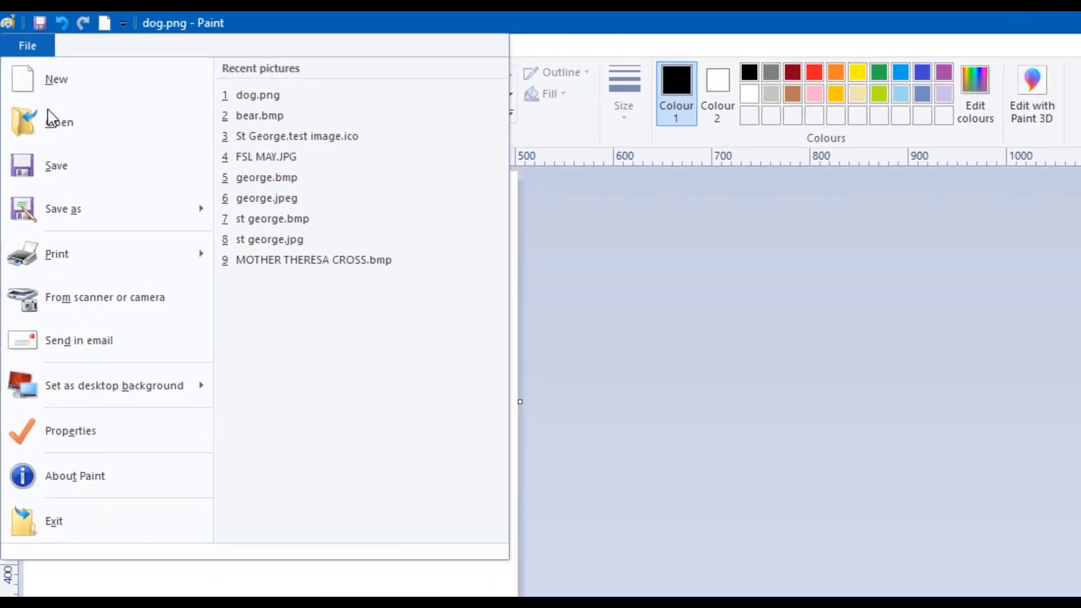
{"action": "mouse_move", "coordinate": [85, 207]}
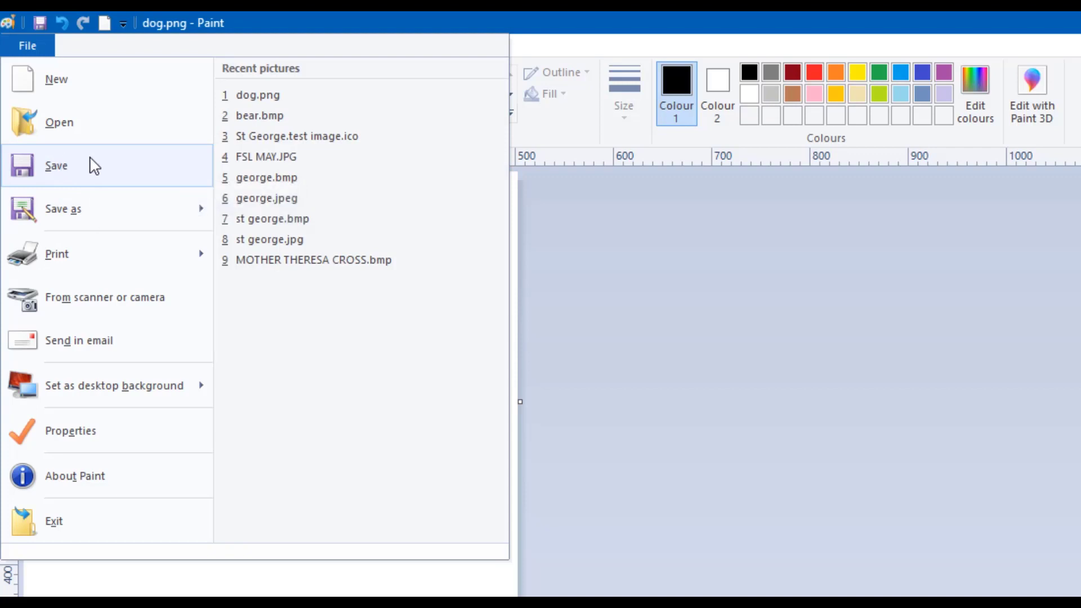
{"action": "left_click", "coordinate": [129, 166]}
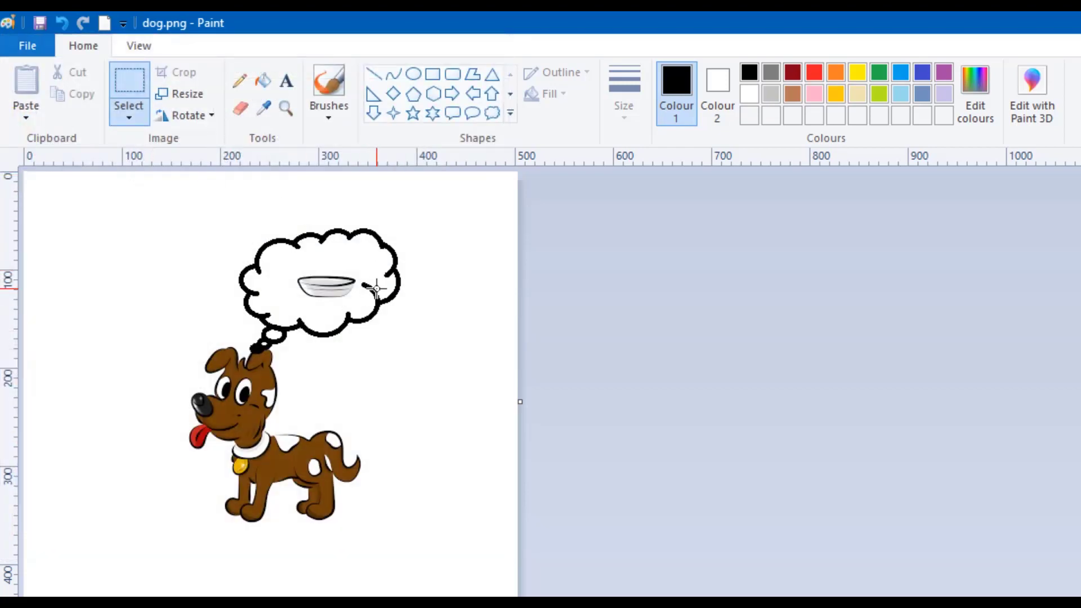
Save a copy of the picture in Downloads as dog.bmp in Monochrome Bitmap format, accepting reduced colour quality.
{"action": "left_click", "coordinate": [29, 46]}
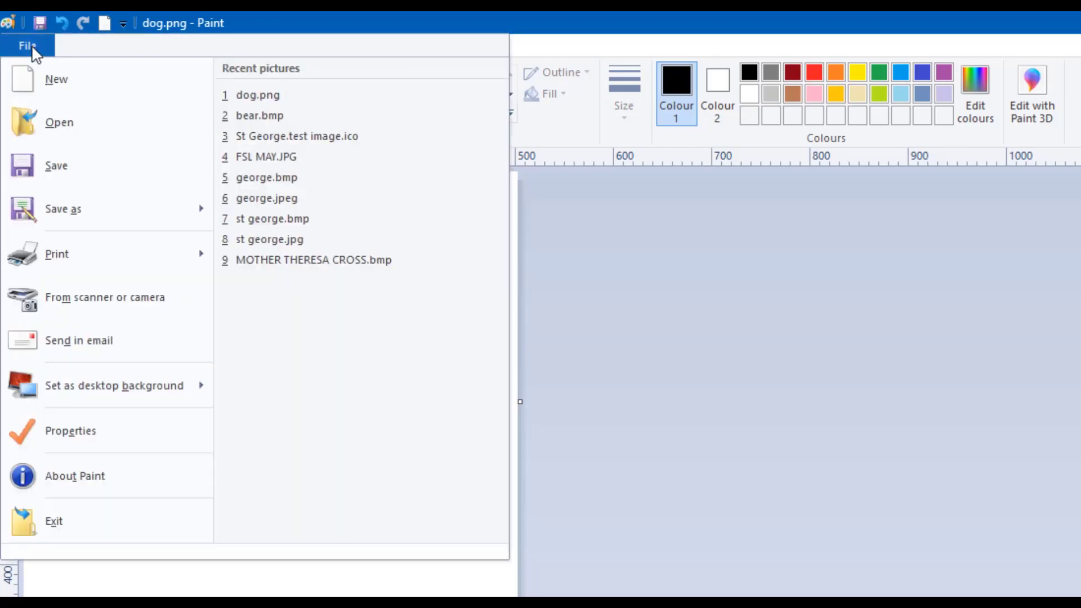
{"action": "mouse_move", "coordinate": [128, 215]}
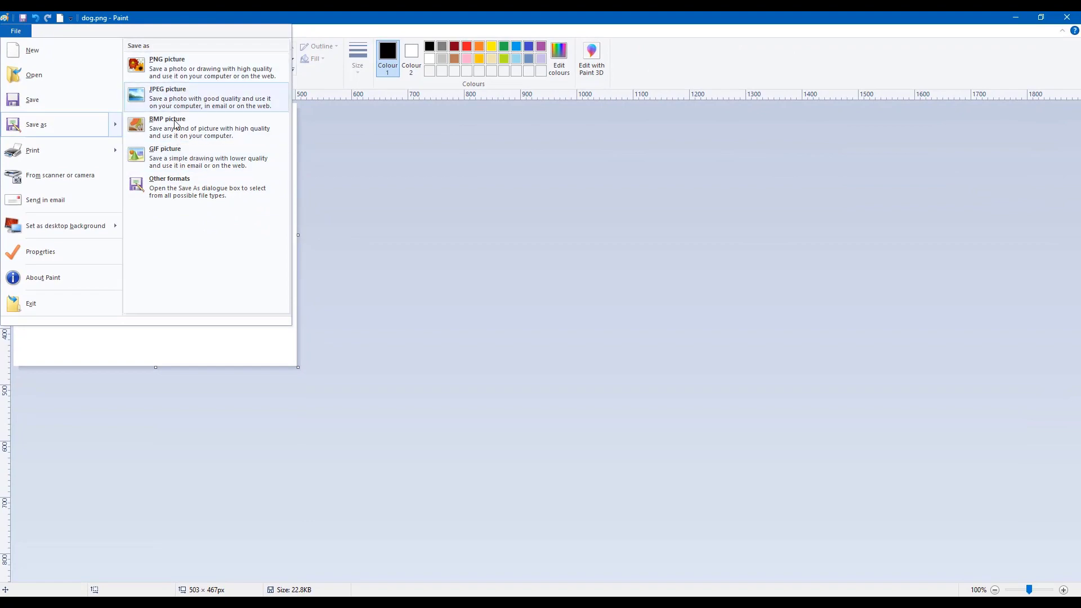
{"action": "left_click", "coordinate": [169, 186]}
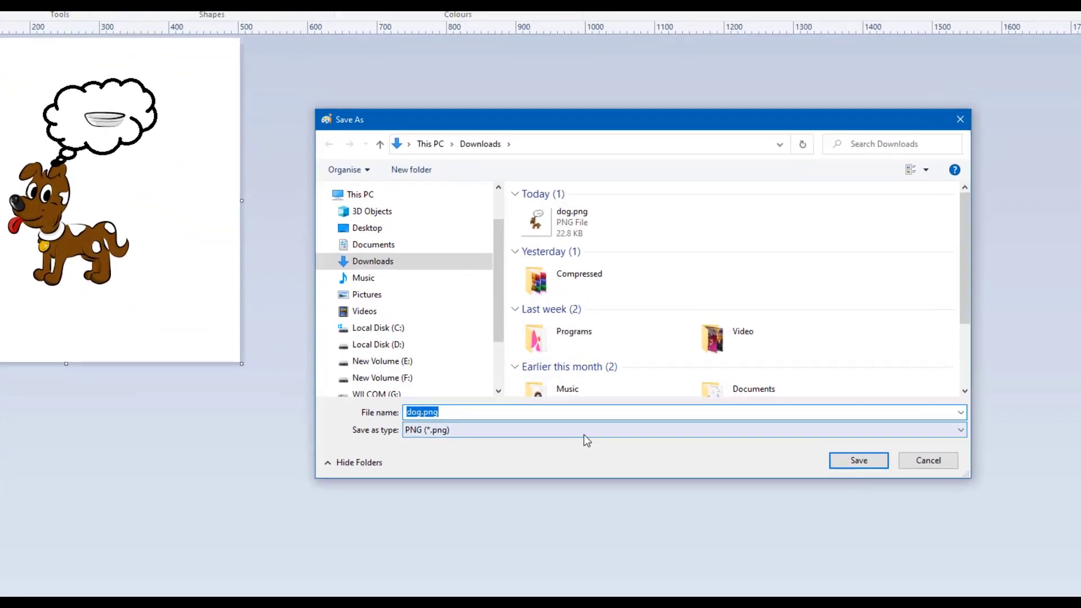
{"action": "left_click", "coordinate": [580, 427]}
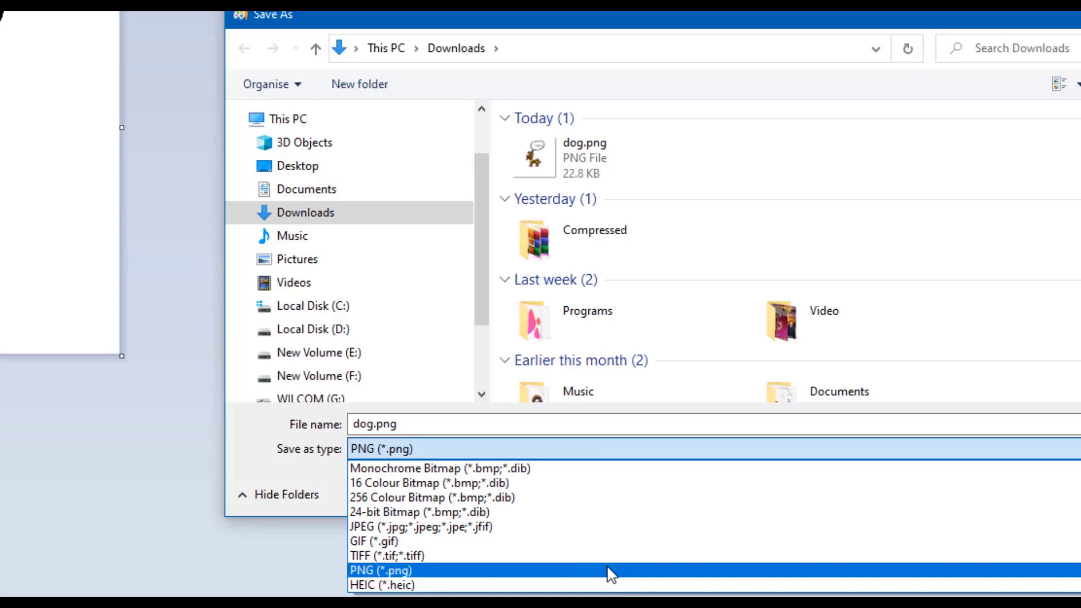
{"action": "left_click", "coordinate": [552, 471]}
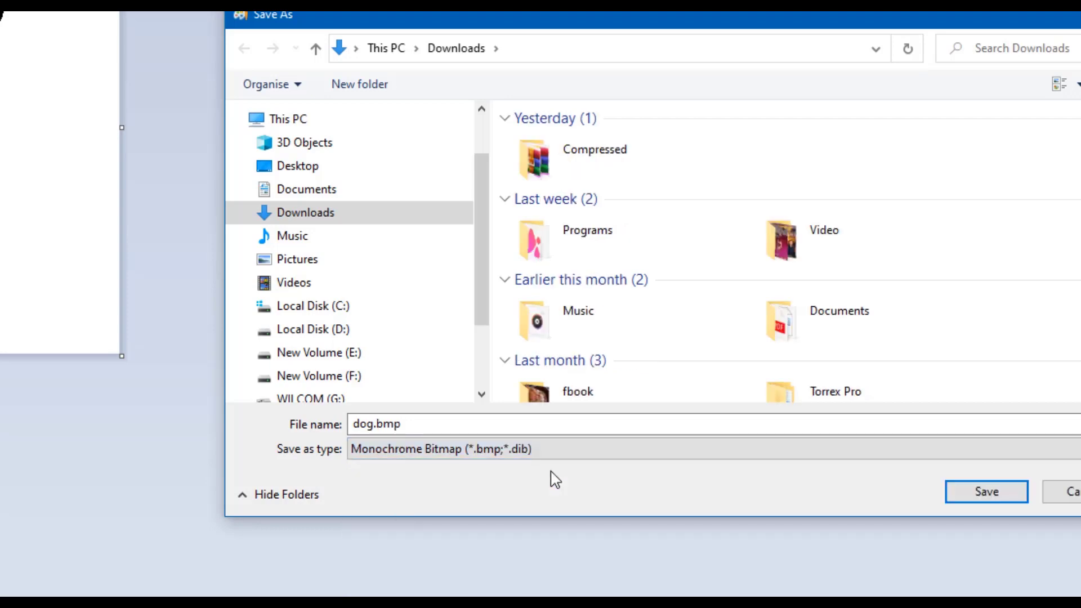
{"action": "left_click", "coordinate": [987, 492]}
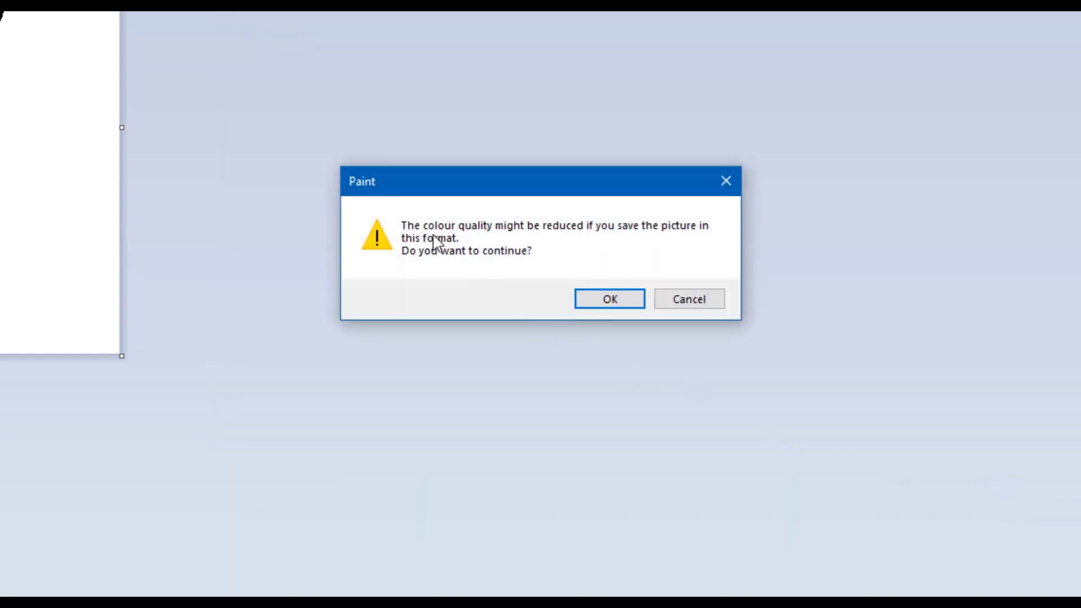
{"action": "left_click", "coordinate": [610, 300]}
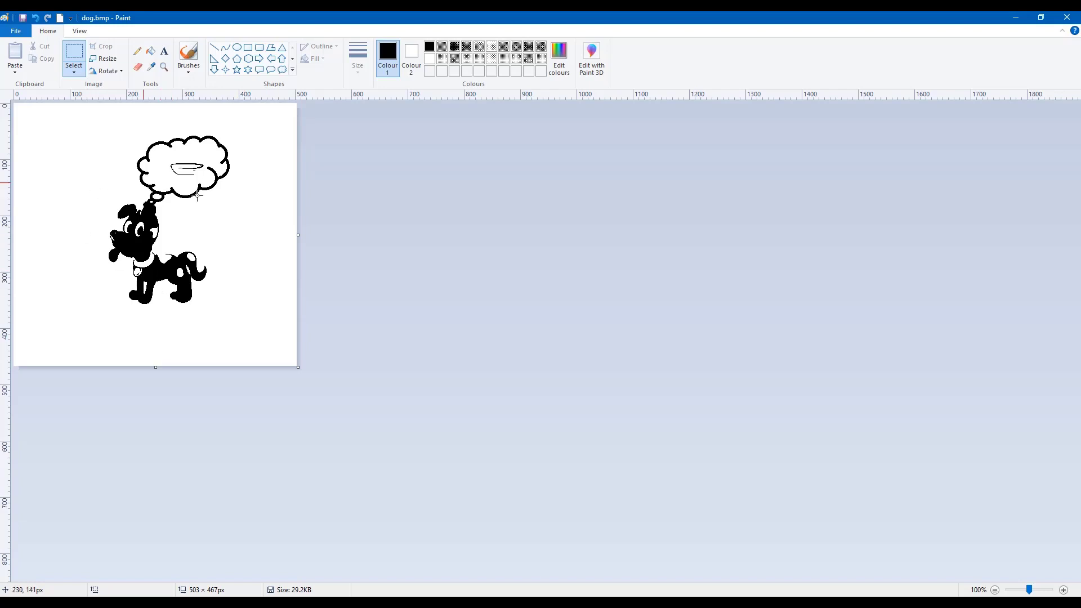
Open the colour version of the picture, dog.png, from the Downloads folder.
{"action": "left_click", "coordinate": [16, 32]}
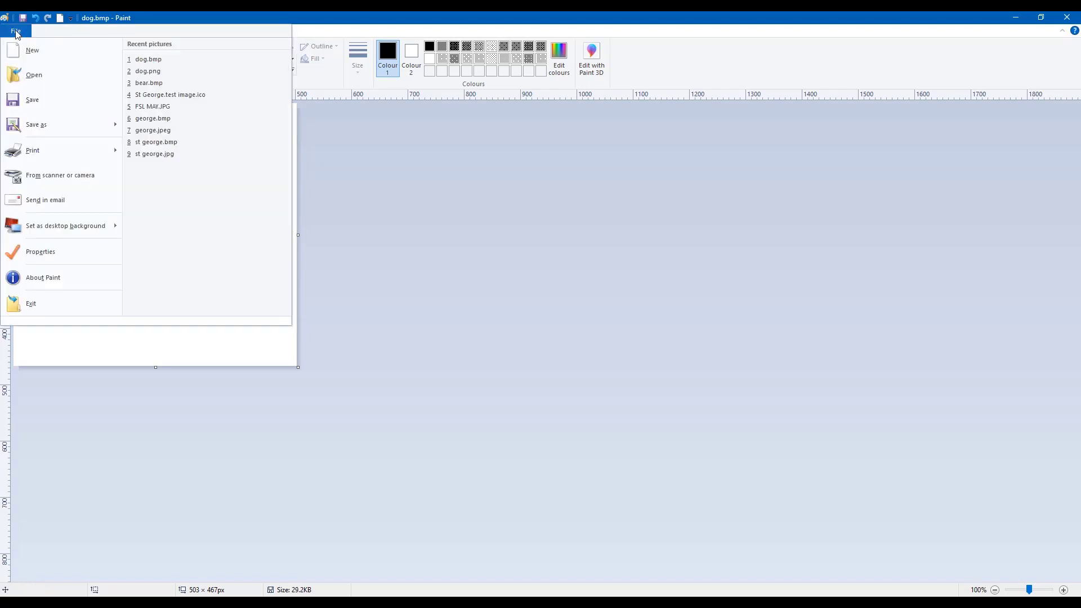
{"action": "left_click", "coordinate": [20, 75]}
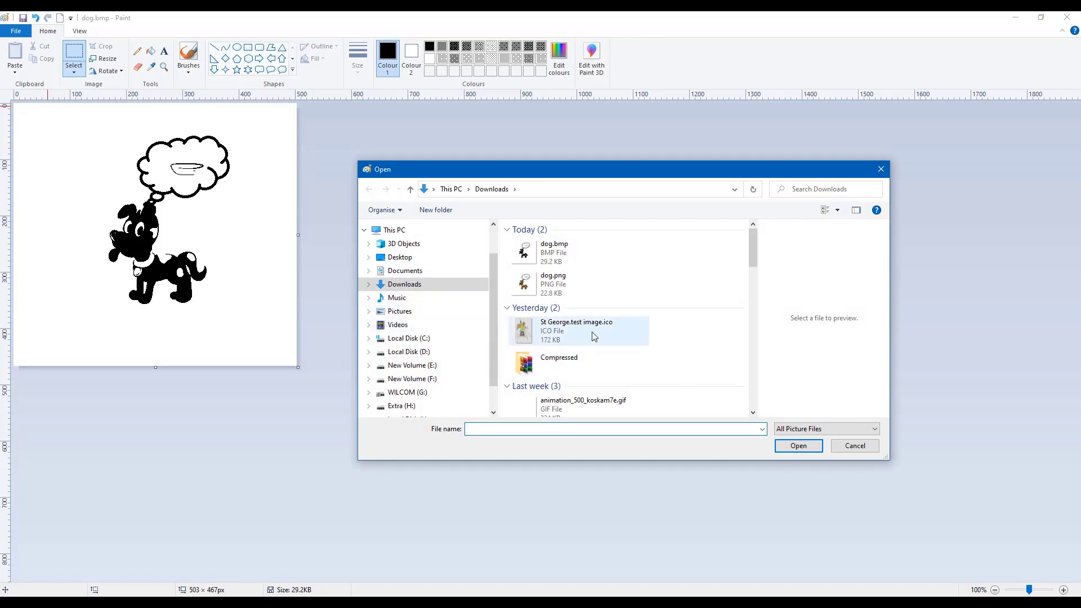
{"action": "left_click", "coordinate": [549, 281]}
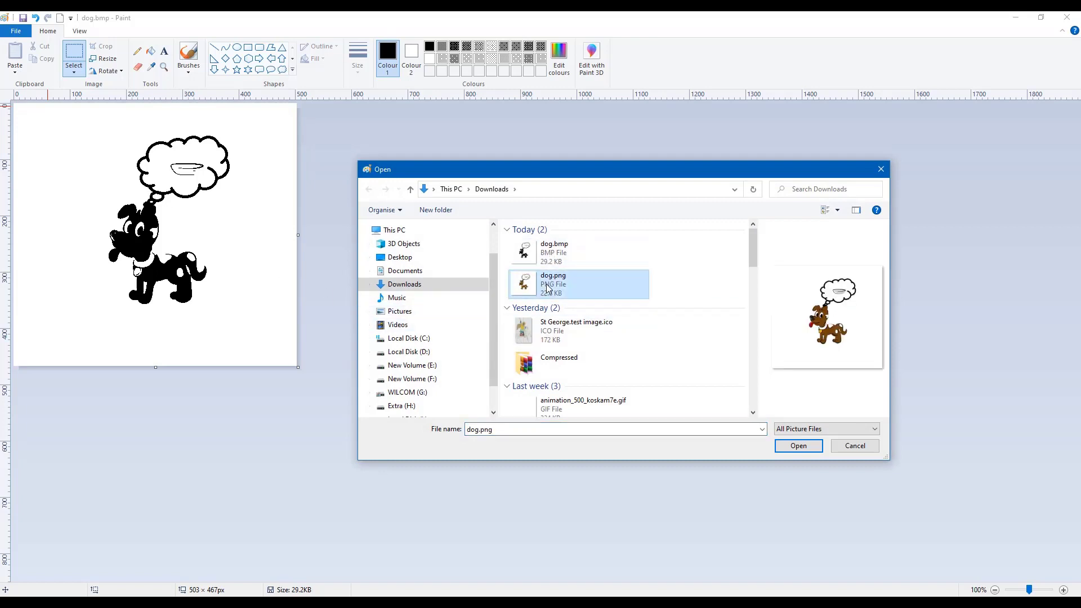
{"action": "left_click", "coordinate": [786, 449]}
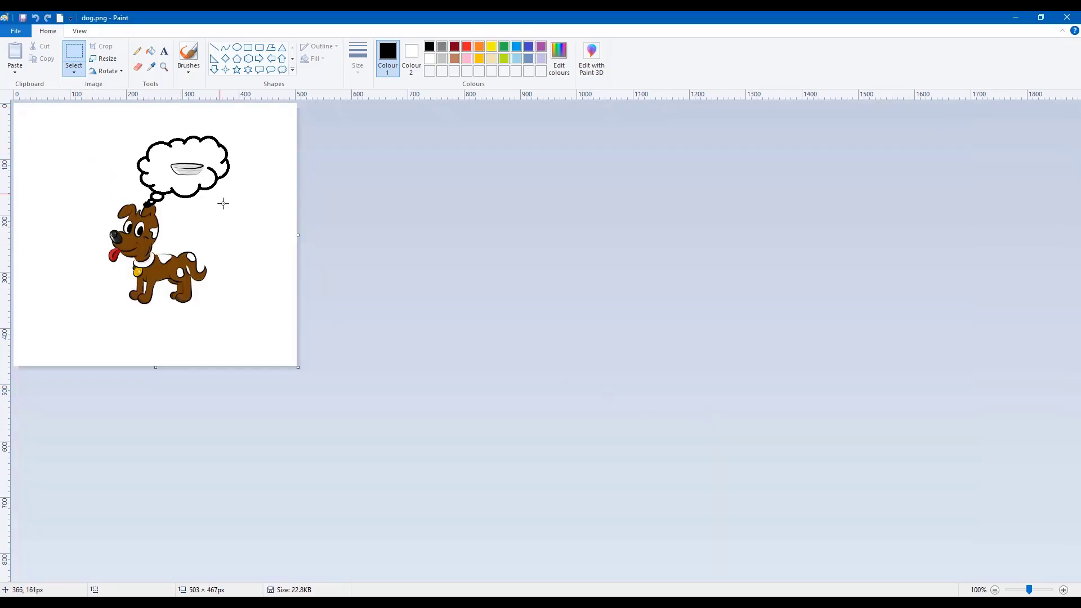
Create a new blank picture and shrink its canvas to 500 × 500 px.
{"action": "left_click", "coordinate": [16, 30]}
{"action": "left_click", "coordinate": [31, 53]}
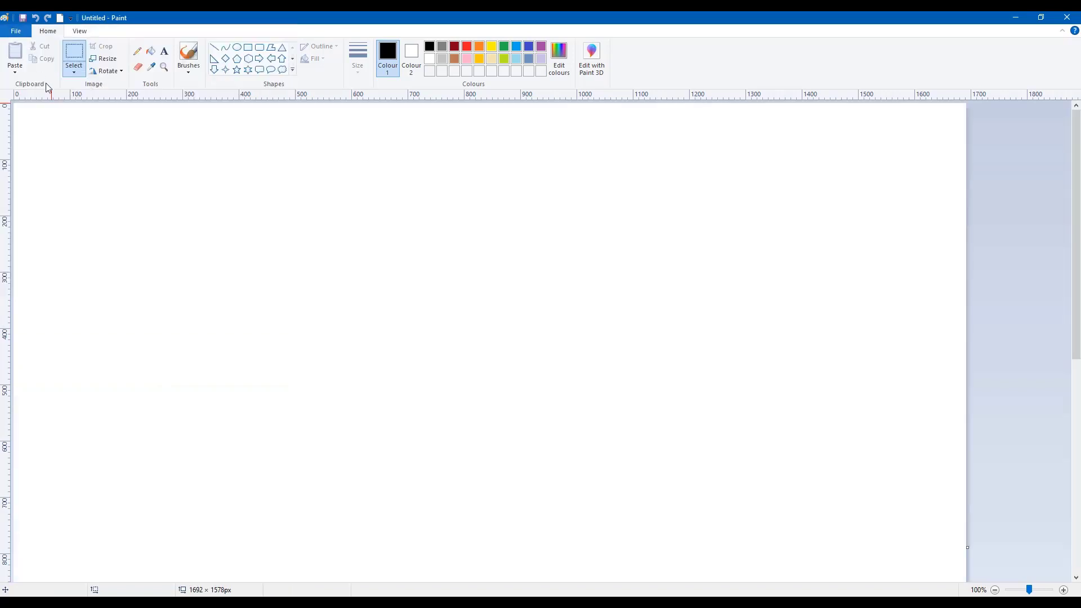
{"action": "scroll", "coordinate": [398, 290], "scroll_direction": "down", "scroll_amount": 5}
{"action": "scroll", "coordinate": [400, 292], "scroll_direction": "down", "scroll_amount": 3}
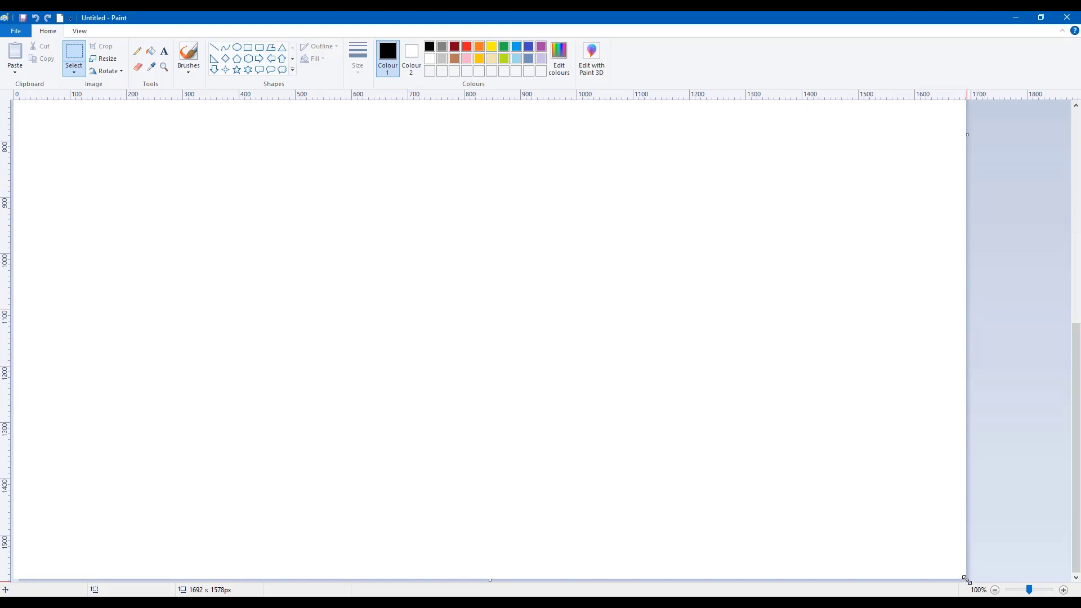
{"action": "left_click_drag", "start_coordinate": [967, 580], "coordinate": [296, 57]}
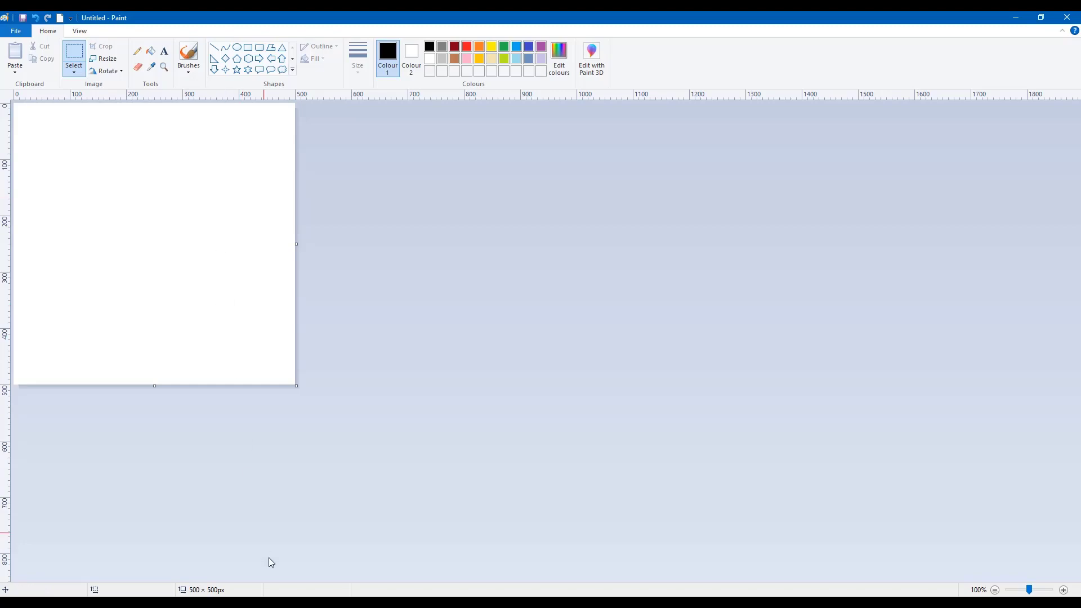
Switch to the browser and copy the yellow Tweety clip-art image from the Google Images results.
{"action": "key", "text": "alt+Tab"}
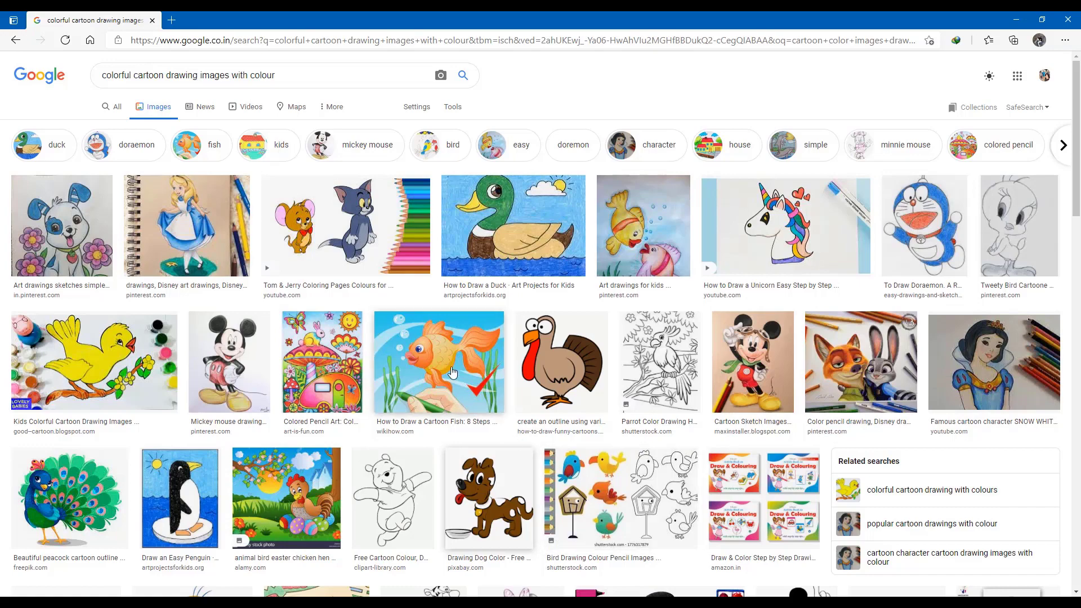
{"action": "scroll", "coordinate": [457, 355], "scroll_direction": "down", "scroll_amount": 5}
{"action": "scroll", "coordinate": [458, 356], "scroll_direction": "down", "scroll_amount": 2}
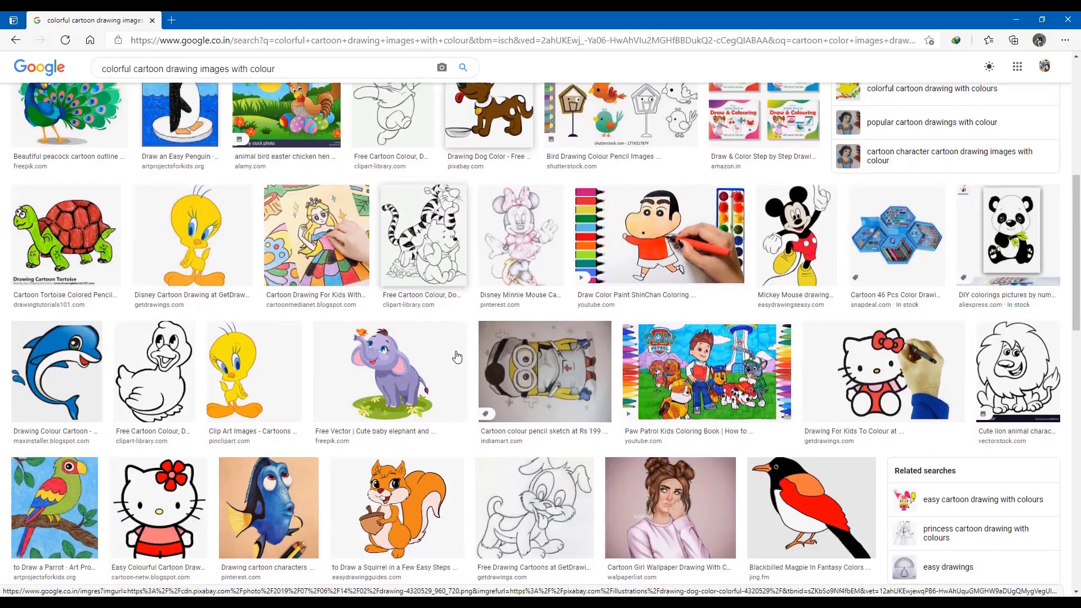
{"action": "right_click", "coordinate": [261, 356]}
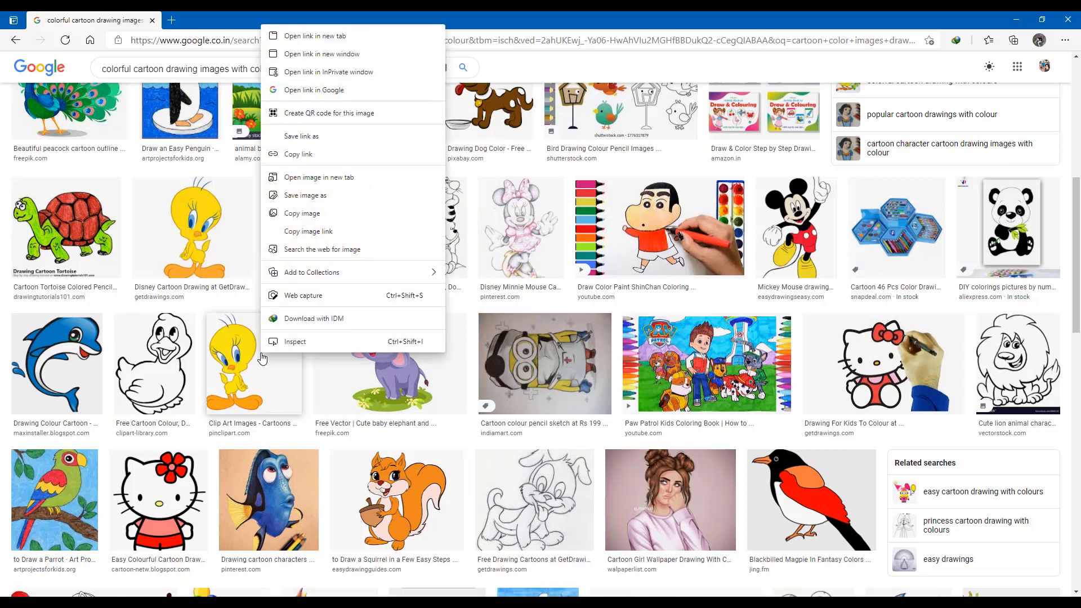
{"action": "left_click", "coordinate": [309, 217]}
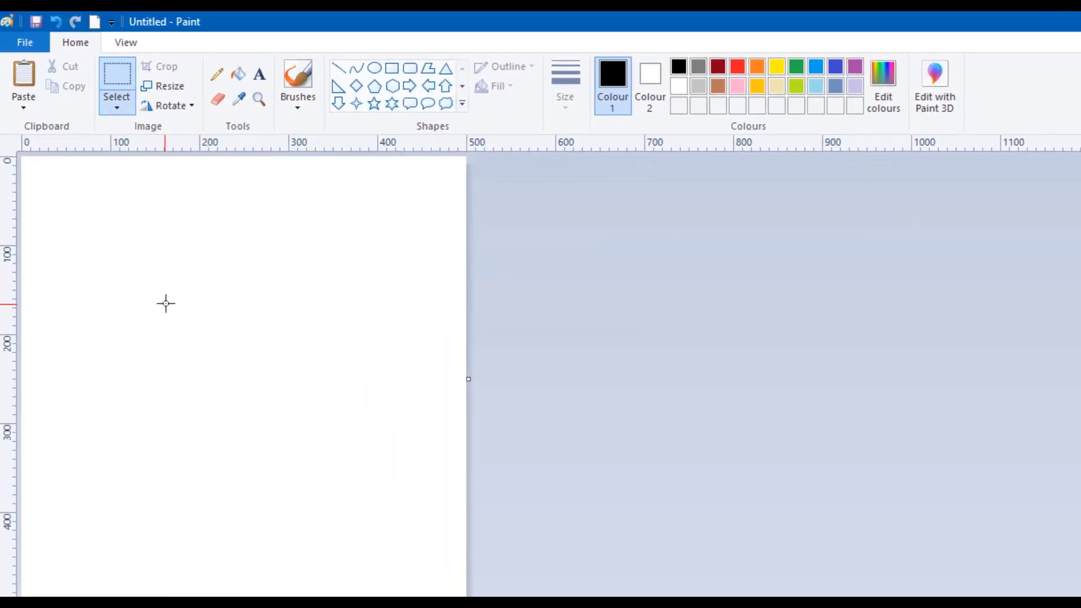
Paste the copied Tweety image onto the blank canvas in Paint.
{"action": "right_click", "coordinate": [178, 277]}
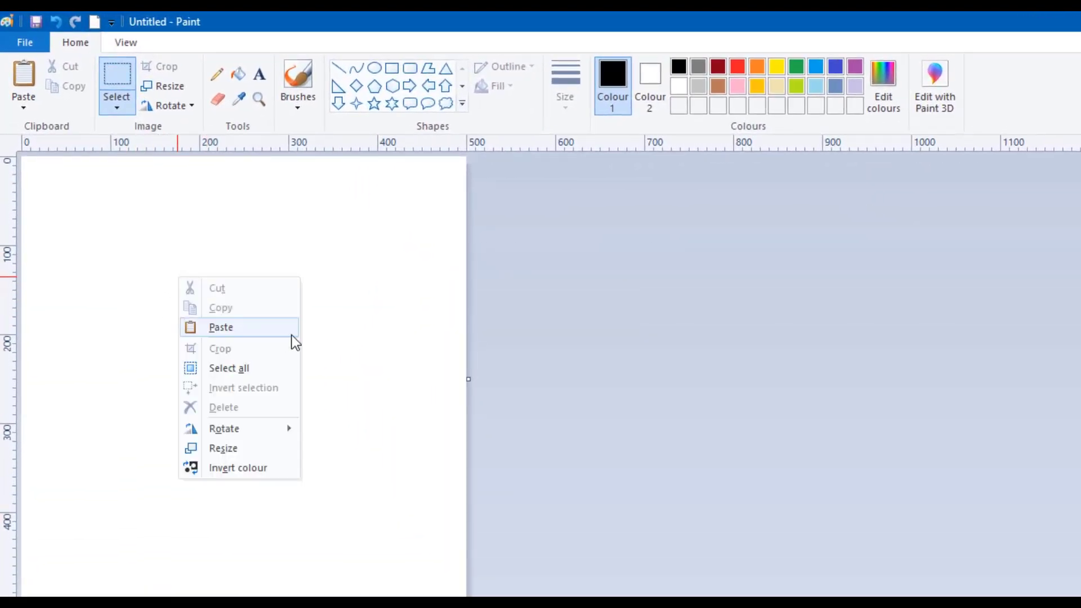